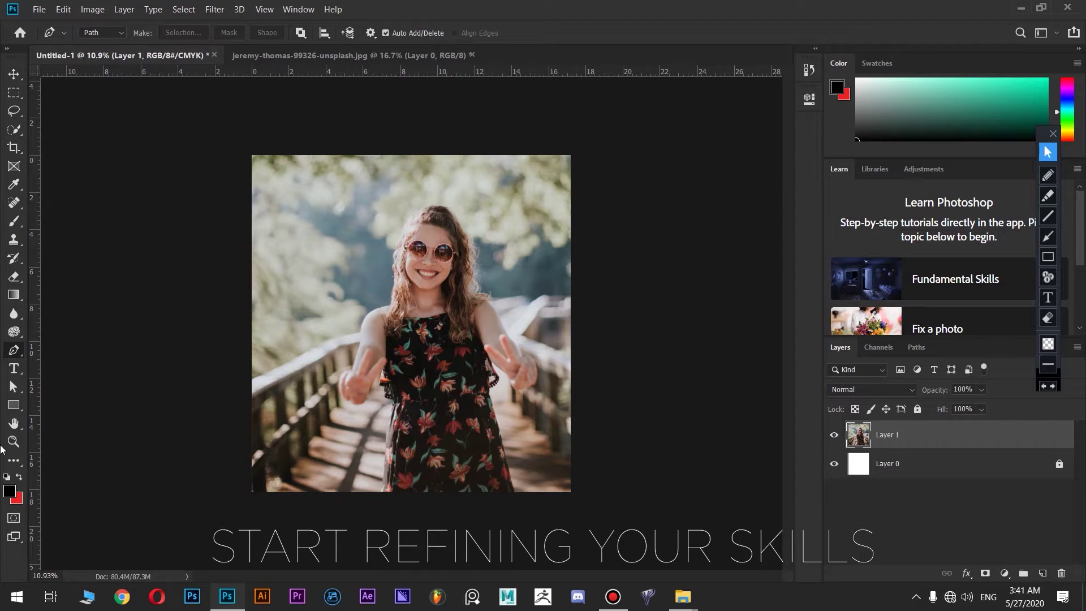
- Activate the Quick Selection tool
left_click(15, 129)
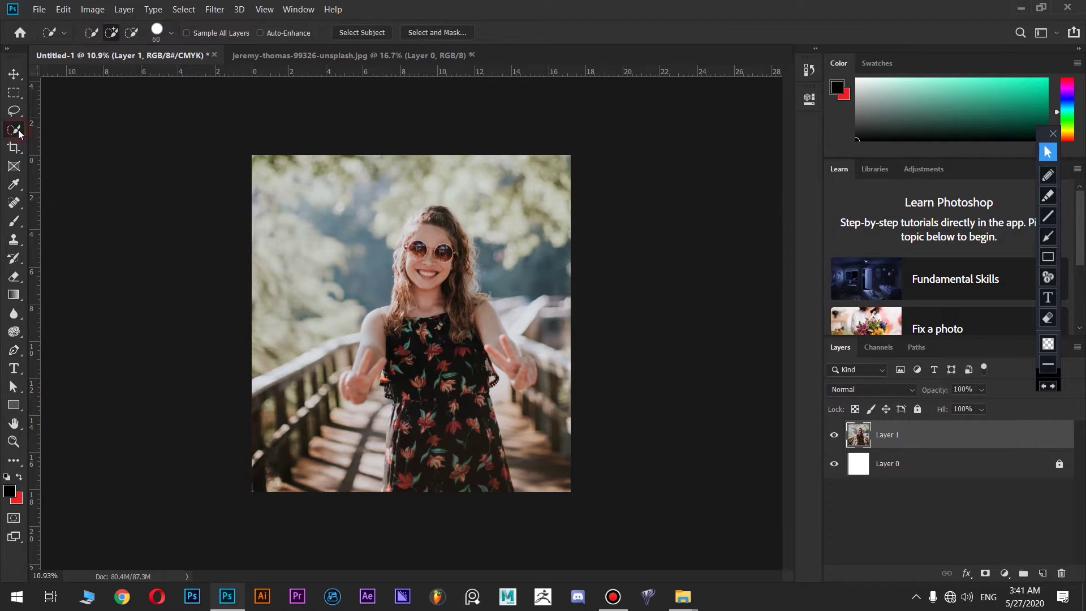
left_click(17, 350)
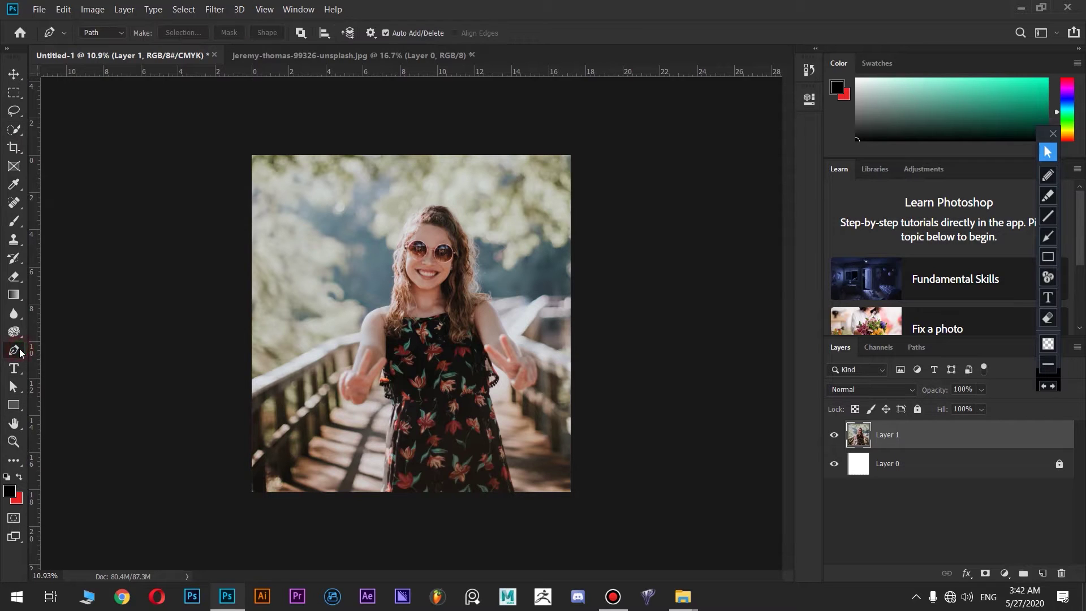
left_click(19, 132)
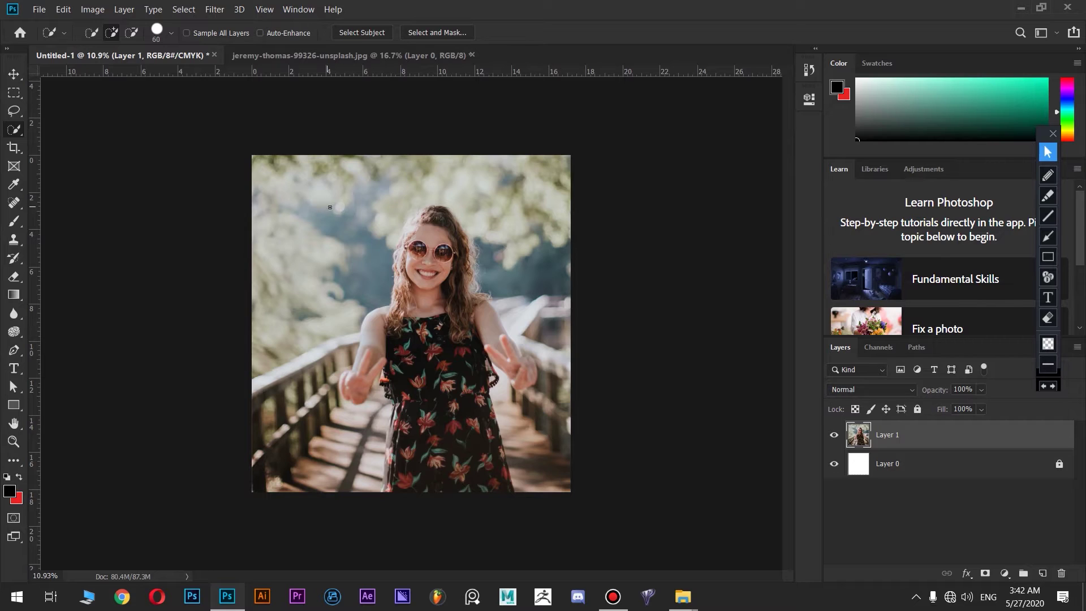
- Vary the Quick Selection brush size up and down, ending at 2200 px
key("bracketright")
key("bracketright")
key("bracketright")
key("bracketright")
key("bracketright")
key("bracketright")
key("bracketright")
key("bracketright")
key("bracketright")
key("bracketright")
key("bracketright")
key("bracketright")
key("bracketright")
key("bracketright")
key("bracketright")
key("bracketright")
key("bracketright")
key("bracketright")
key("bracketright")
key("bracketright")
key("bracketleft")
key("bracketleft")
key("bracketleft")
key("bracketleft")
key("bracketleft")
key("bracketleft")
key("bracketleft")
key("bracketleft")
key("bracketleft")
key("bracketleft")
key("bracketleft")
key("bracketleft")
key("bracketleft")
key("bracketleft")
key("bracketleft")
key("bracketleft")
key("bracketleft")
key("bracketleft")
key("bracketleft")
key("bracketleft")
key("bracketright")
key("bracketright")
key("bracketright")
key("bracketright")
key("bracketright")
key("bracketright")
key("bracketright")
key("bracketright")
key("bracketright")
key("bracketright")
key("bracketright")
key("bracketright")
key("bracketright")
key("bracketright")
key("bracketright")
key("bracketright")
key("bracketright")
key("bracketright")
key("bracketright")
key("bracketright")
key("bracketright")
key("bracketright")
key("bracketright")
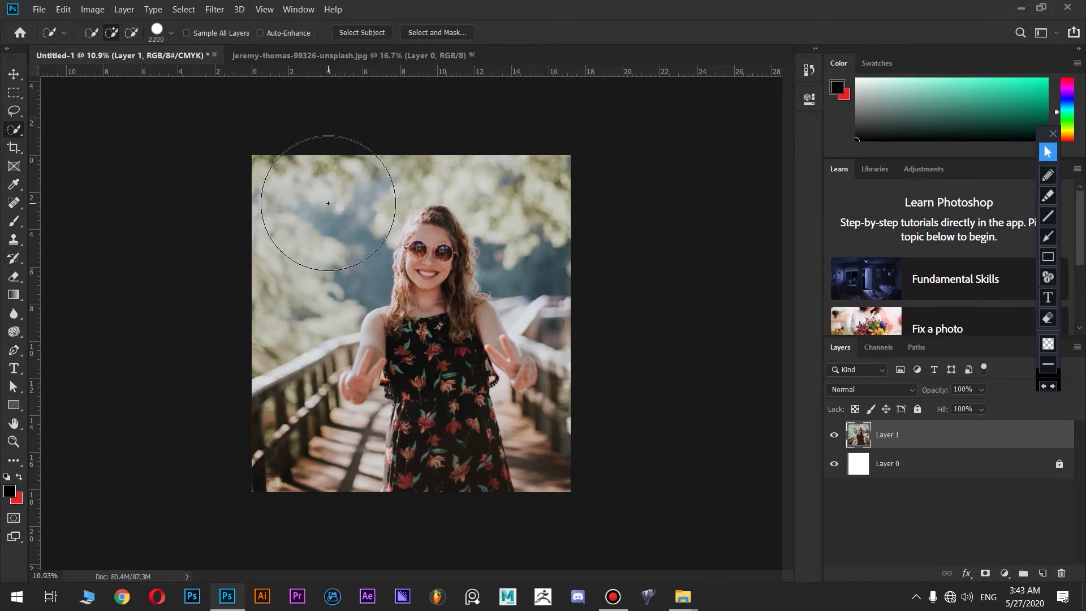
- Reduce the Quick Selection brush size to 400 px
key("bracketleft")
key("bracketleft")
key("bracketleft")
key("bracketleft")
key("bracketleft")
key("bracketleft")
key("bracketleft")
key("bracketleft")
key("bracketleft")
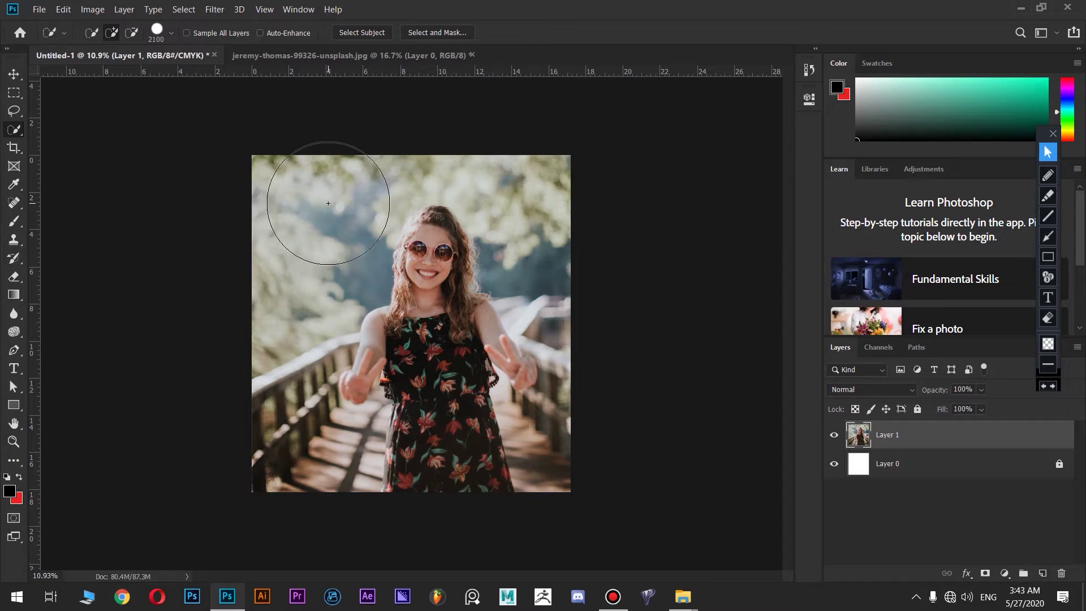
key("bracketleft")
key("bracketleft")
key("bracketleft")
key("bracketleft")
key("bracketleft")
key("bracketleft")
key("bracketleft")
key("bracketleft")
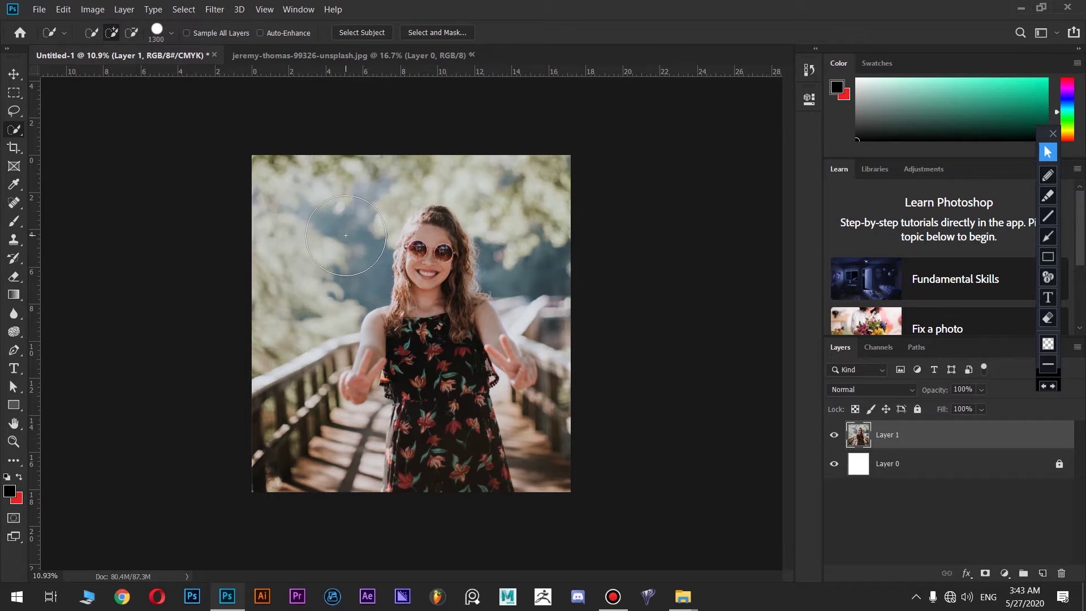
key("bracketleft")
key("bracketleft")
key("bracketleft")
key("bracketleft")
key("bracketleft")
key("bracketright")
key("bracketright")
key("bracketright")
key("bracketleft")
key("bracketleft")
key("bracketleft")
- Adjust the brush size over the woman's face, enlarging and shrinking it until it is 500 px
scroll(473, 266, "up", 3)
scroll(479, 268, "up", 3)
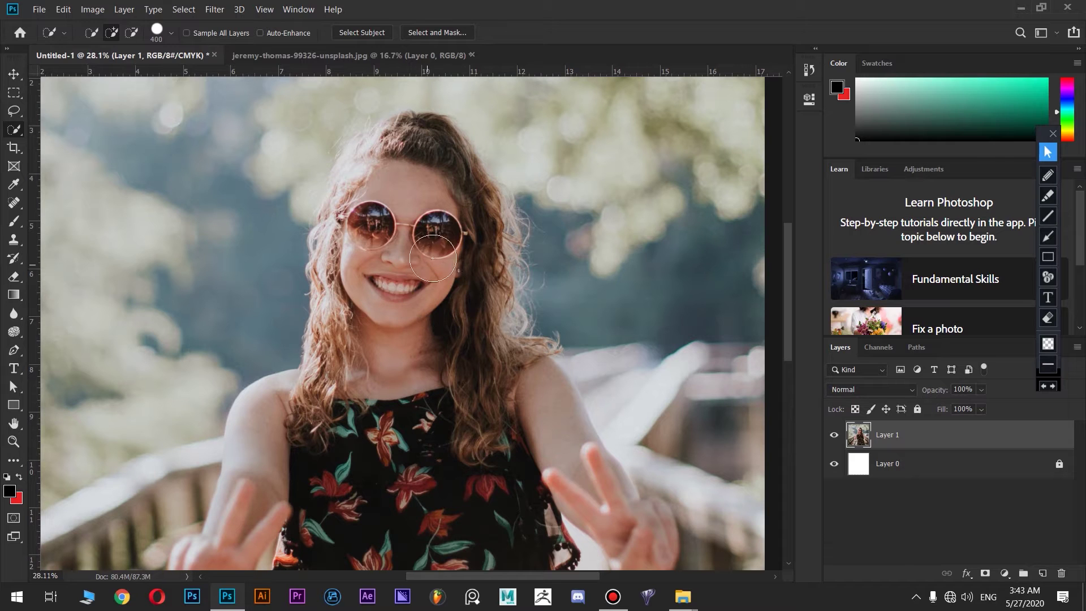
key("bracketright")
key("bracketright")
key("bracketright")
key("bracketright")
key("bracketright")
key("bracketright")
key("bracketright")
key("bracketright")
key("bracketleft")
key("bracketleft")
key("bracketleft")
key("bracketleft")
key("bracketleft")
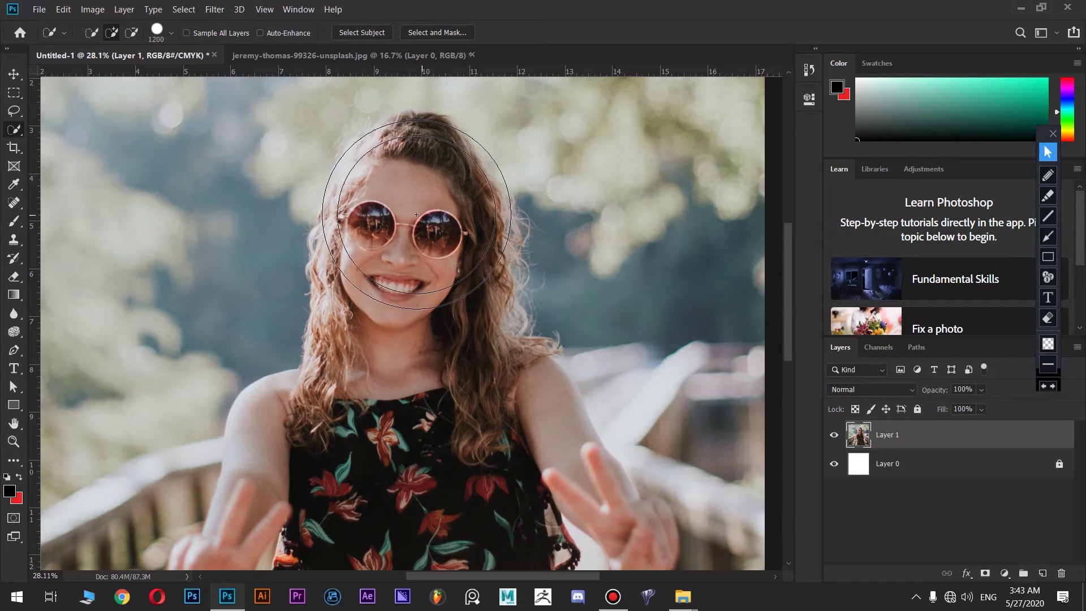
key("bracketleft")
key("bracketleft")
key("bracketleft")
key("bracketleft")
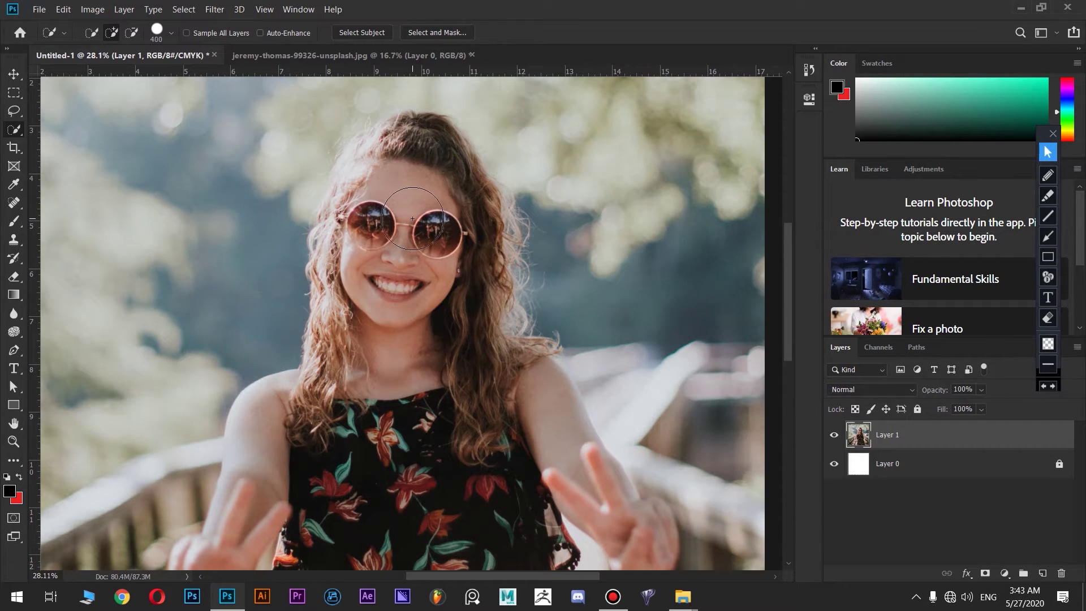
key("bracketright")
key("bracketright")
key("bracketright")
key("bracketright")
key("bracketright")
key("bracketleft")
key("bracketleft")
- Set the Quick Selection brush size to 358 px in the brush settings
left_click(169, 32)
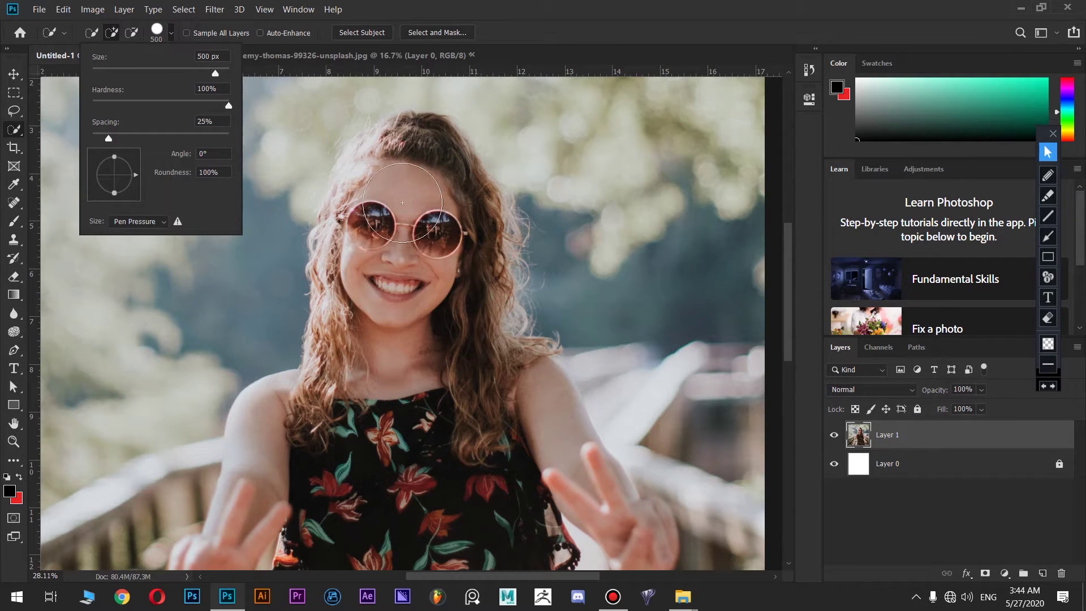
left_click_drag(208, 73, 165, 68)
left_click_drag(204, 77, 205, 79)
left_click(229, 104)
left_click(171, 35)
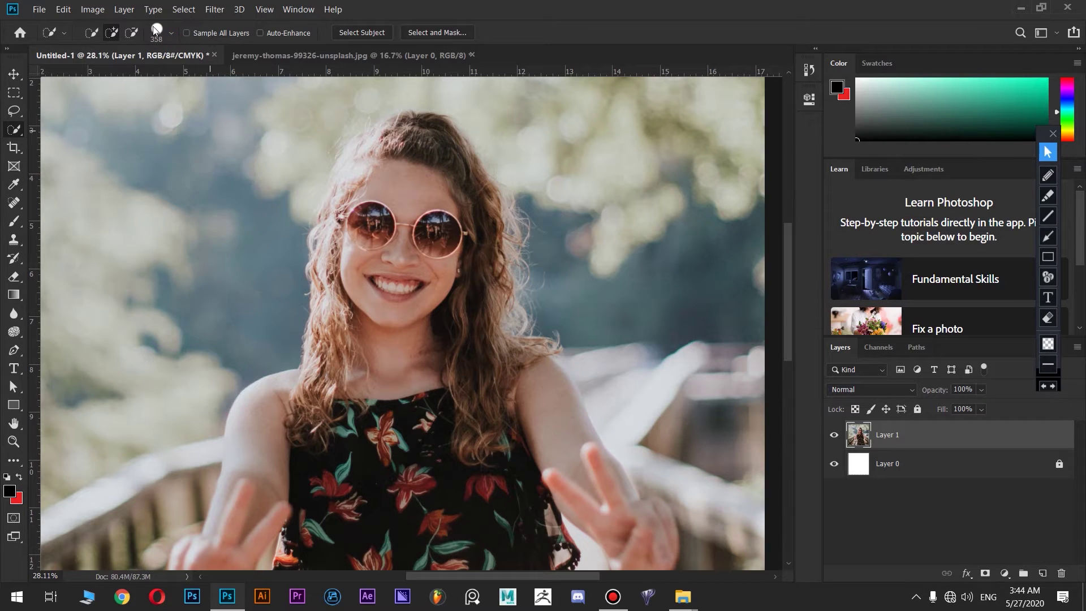
left_click(170, 35)
left_click(170, 36)
right_click(220, 199)
left_click(226, 168)
left_click(247, 181)
key("ctrl+d")
- Quick-select the forehead on Layer 1, extend the selection with Layer 0 active, and deselect everything
left_click(112, 32)
left_click_drag(406, 182, 411, 173)
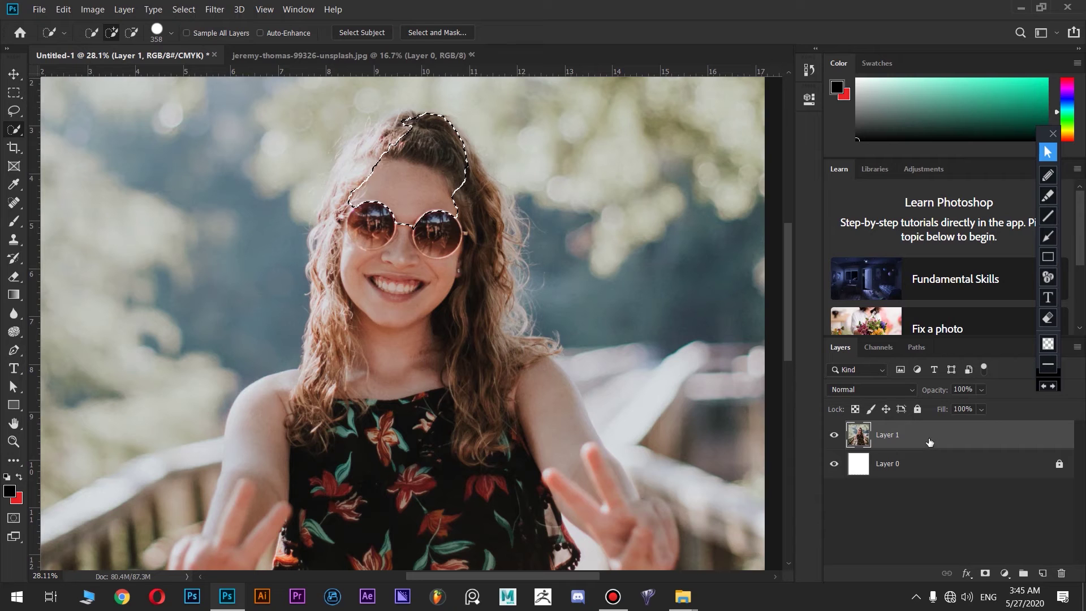
left_click(933, 467)
left_click(424, 325)
mouse_move(424, 326)
left_mouse_down()
mouse_move(485, 400)
mouse_move(562, 384)
mouse_move(598, 241)
mouse_move(615, 263)
mouse_move(513, 192)
left_mouse_up()
left_click_drag(449, 175, 511, 161)
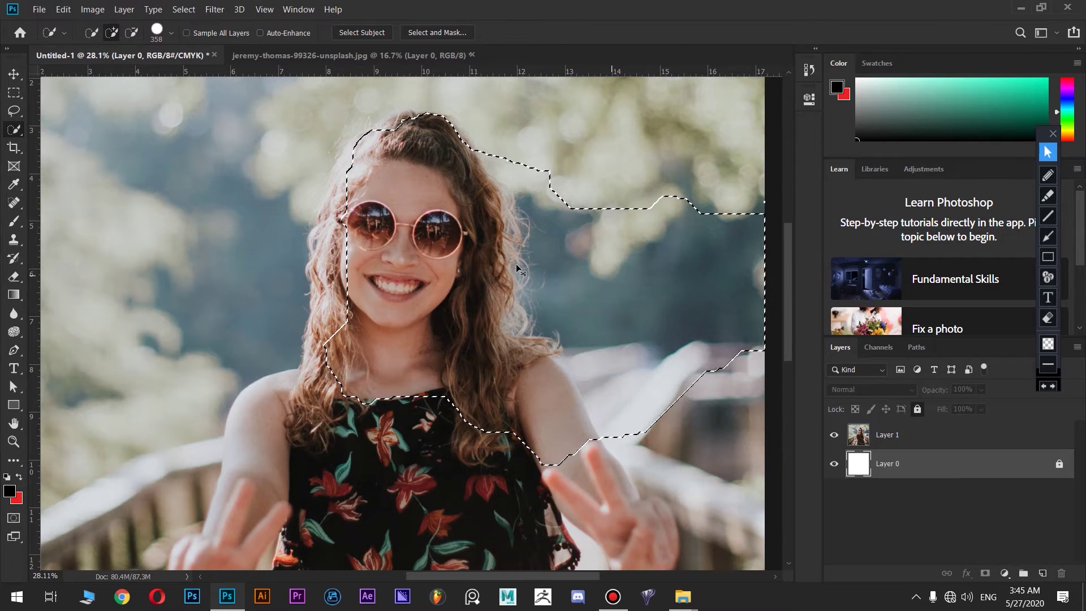
key("ctrl+d")
- On Layer 1, add the woman's face and hair to a quick selection, including a patch of background beside the hair
left_click(915, 435)
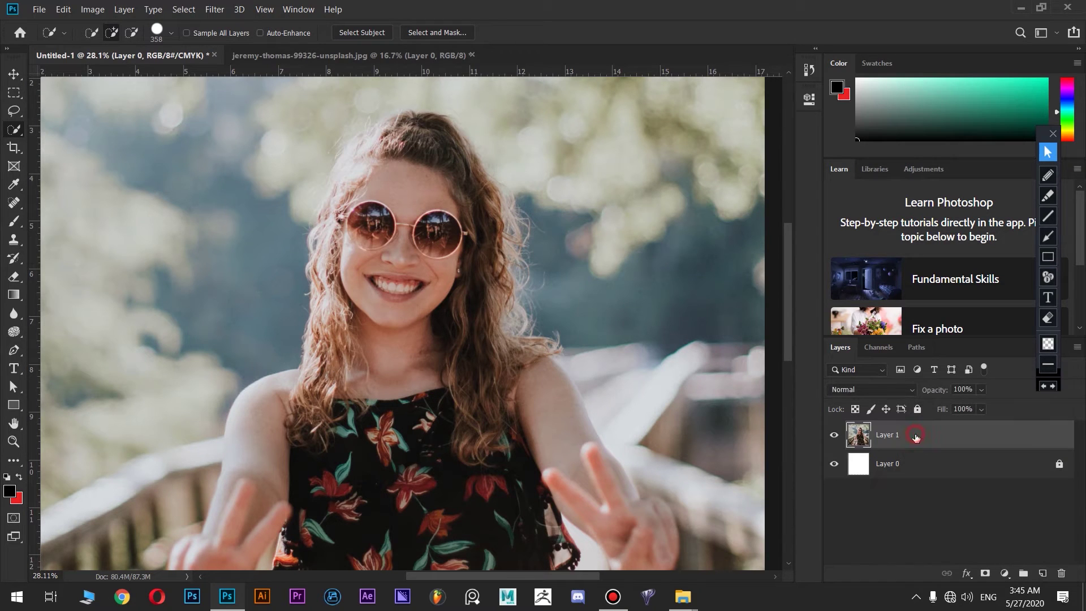
left_click(910, 465)
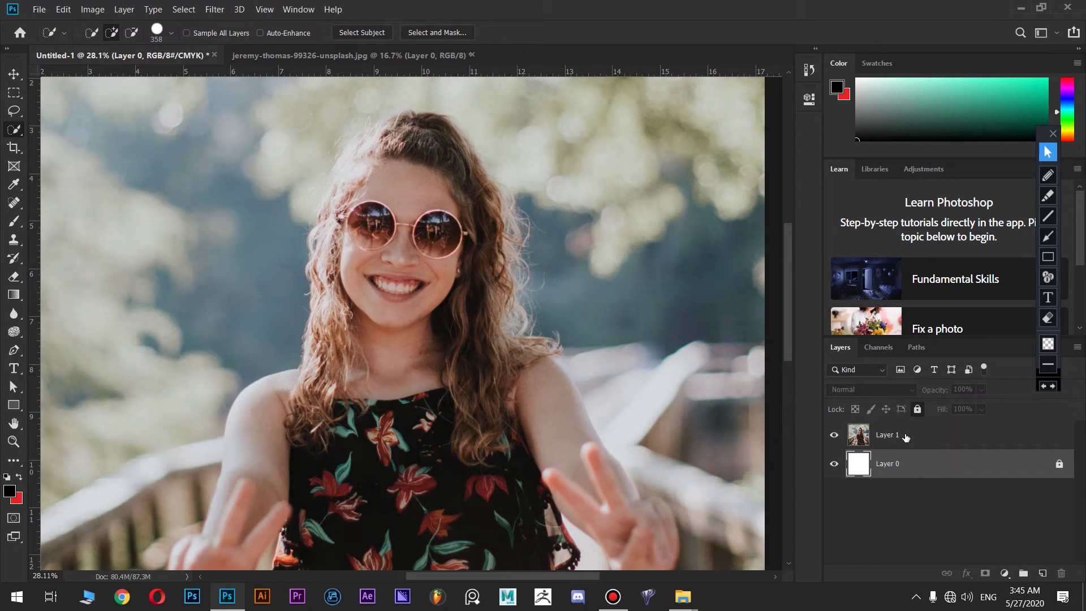
left_click(904, 439)
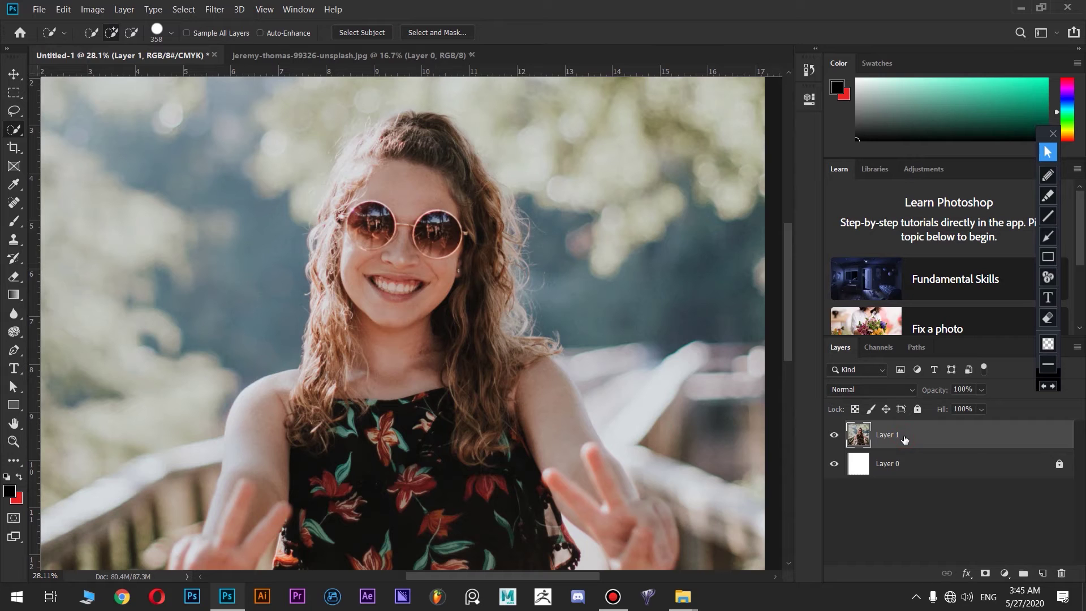
mouse_move(495, 218)
left_mouse_down()
mouse_move(468, 225)
mouse_move(470, 206)
mouse_move(407, 158)
mouse_move(355, 180)
mouse_move(365, 171)
mouse_move(342, 161)
mouse_move(395, 145)
mouse_move(365, 272)
mouse_move(345, 243)
mouse_move(352, 226)
mouse_move(333, 209)
mouse_move(366, 192)
mouse_move(458, 266)
mouse_move(481, 356)
mouse_move(473, 310)
mouse_move(450, 311)
mouse_move(461, 170)
mouse_move(492, 157)
left_mouse_up()
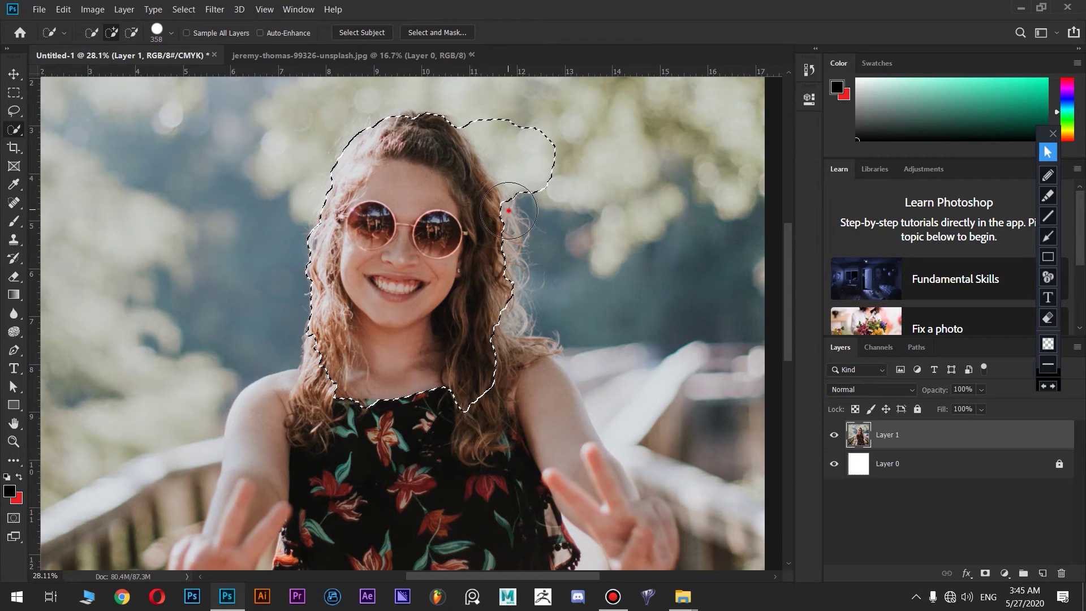
left_click_drag(512, 232, 560, 224)
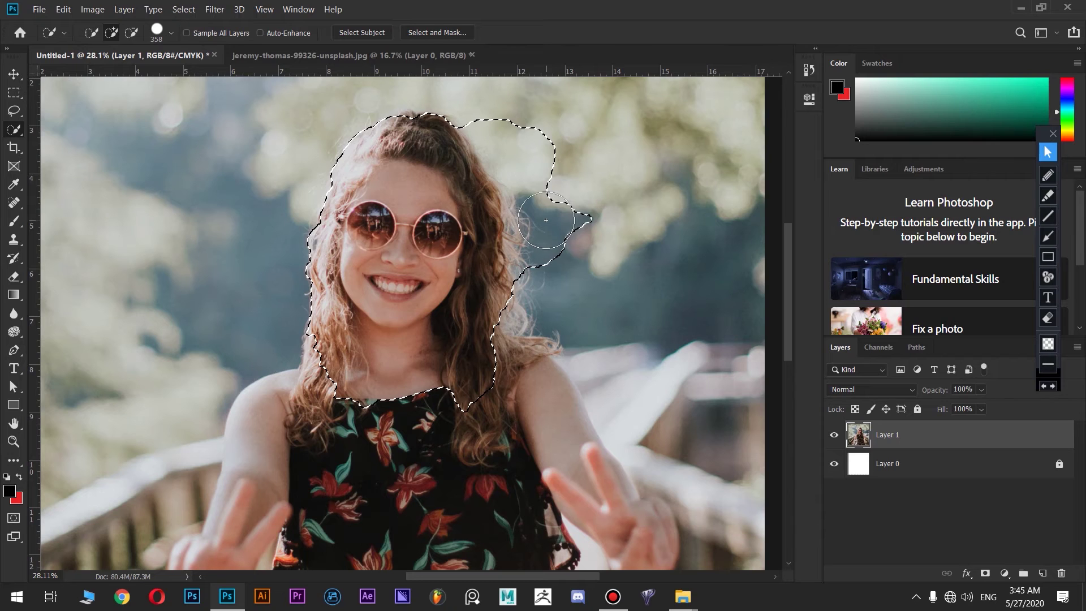
- Subtract the patch of background beside the hair from the selection
left_click(133, 34)
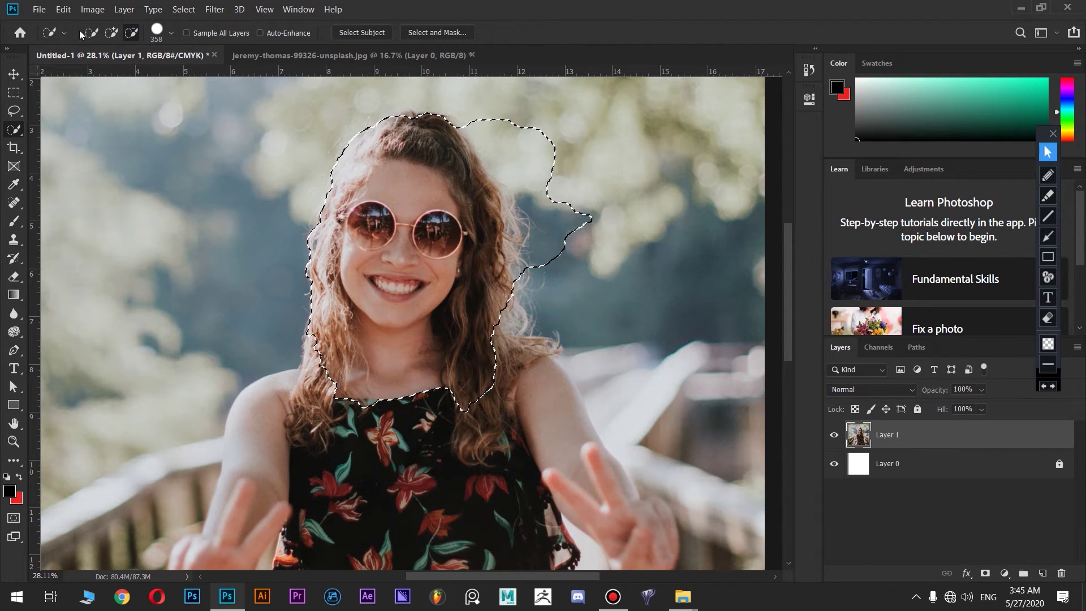
left_click(109, 33)
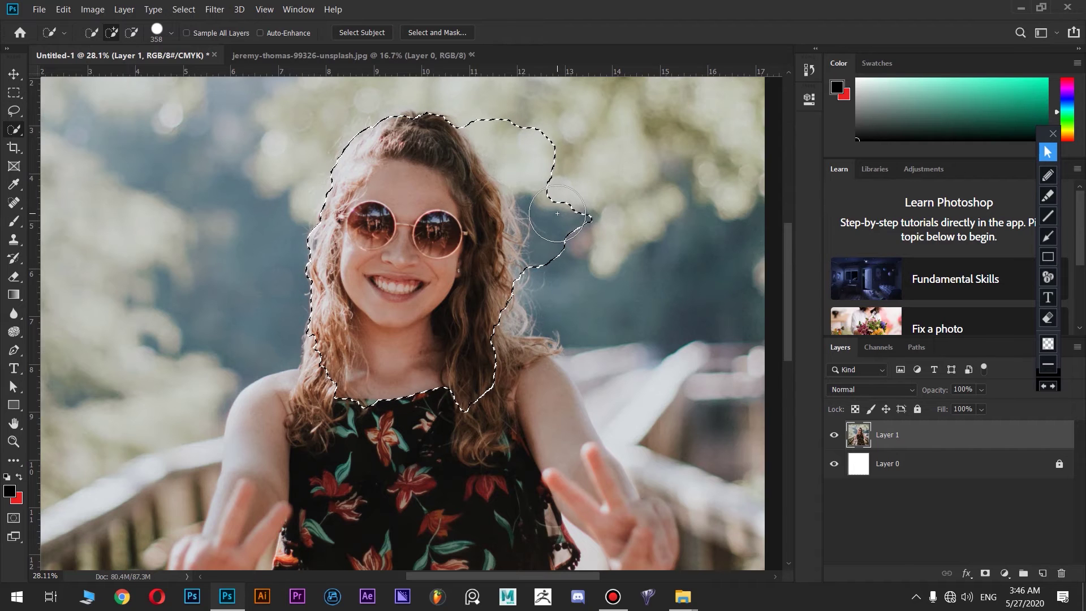
key("alt")
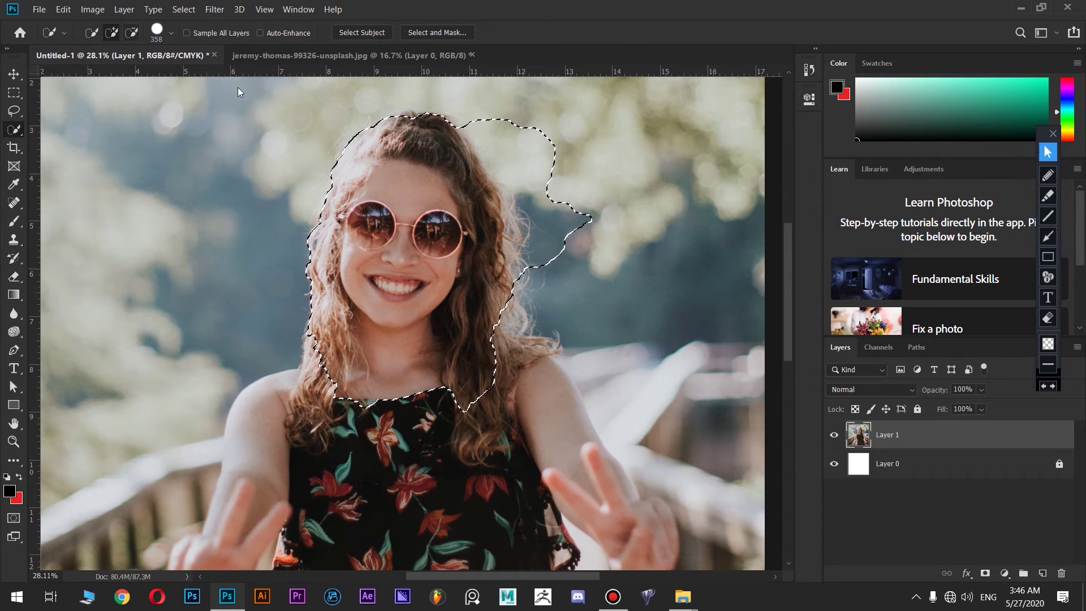
key("alt")
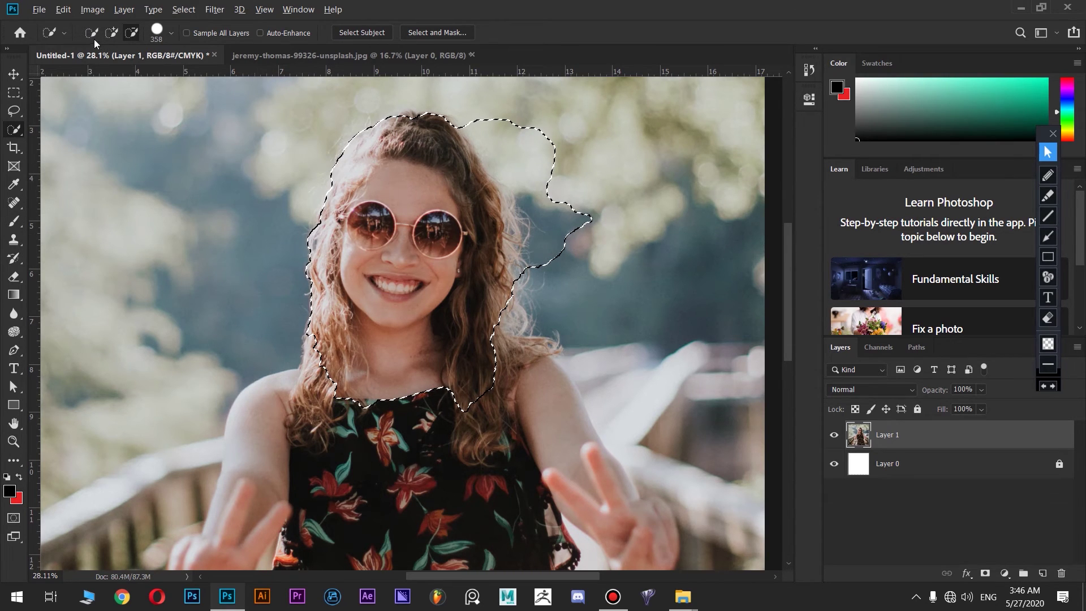
left_click(134, 35)
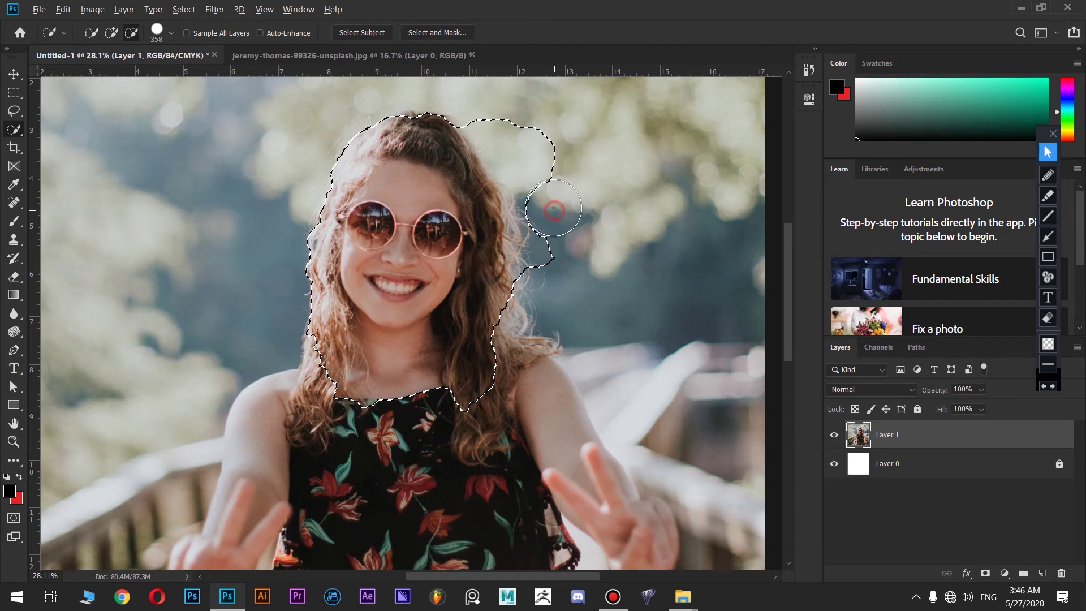
mouse_move(532, 171)
left_mouse_down()
mouse_move(493, 129)
mouse_move(541, 191)
mouse_move(550, 258)
left_mouse_up()
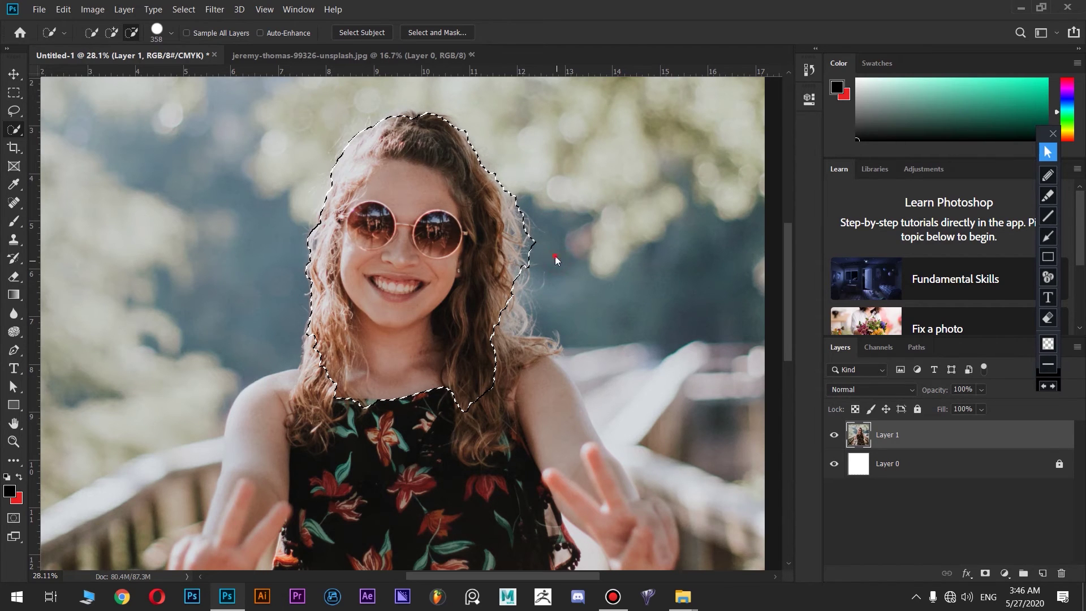
- Add both arms, the hands and the floral dress to the selection
scroll(582, 332, "down", 3)
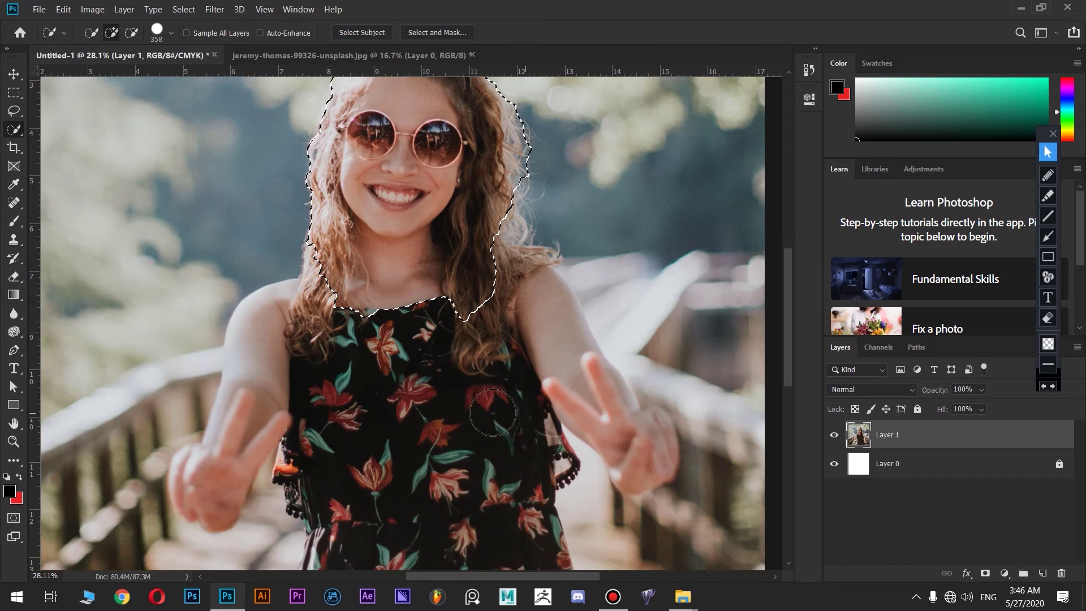
scroll(470, 408, "down", 2, "alt")
scroll(439, 347, "down", 1, "alt")
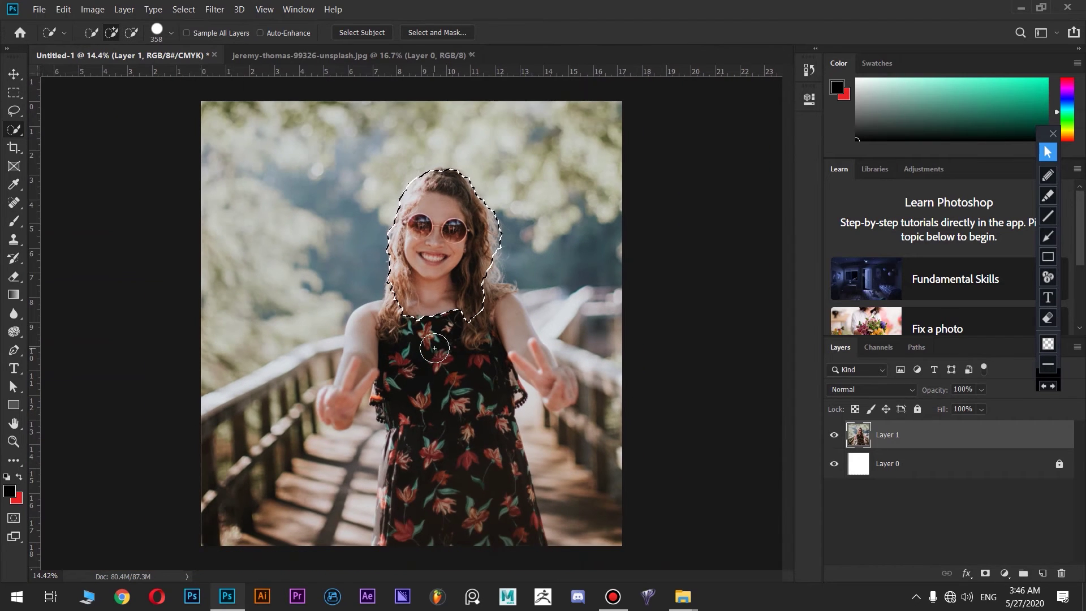
mouse_move(404, 317)
left_mouse_down()
mouse_move(366, 333)
mouse_move(342, 397)
mouse_move(367, 382)
left_mouse_up()
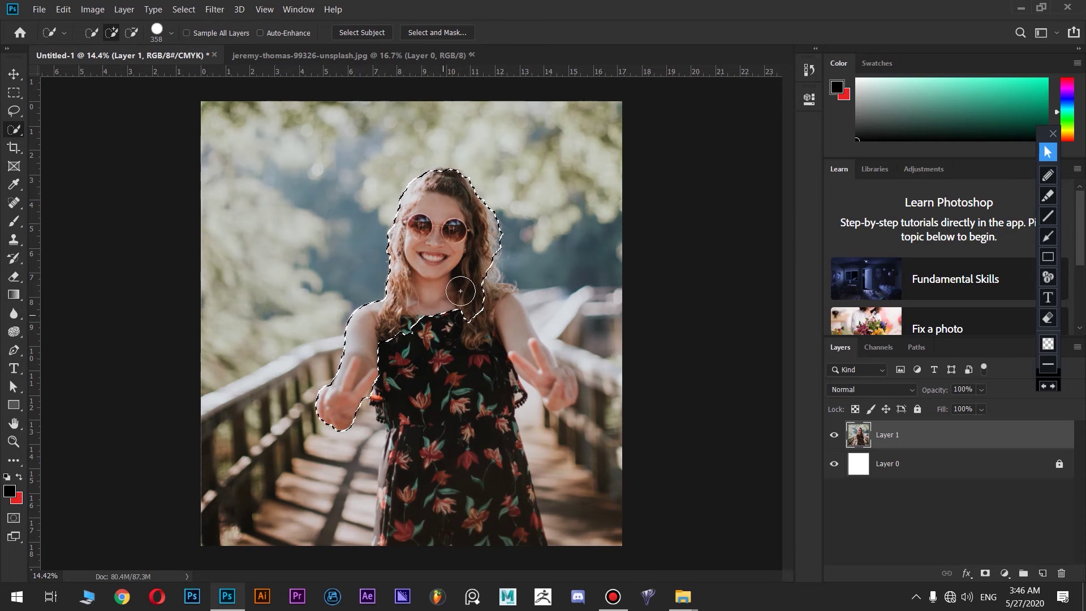
mouse_move(465, 285)
left_mouse_down()
mouse_move(549, 384)
mouse_move(552, 374)
left_mouse_up()
mouse_move(461, 334)
left_mouse_down()
mouse_move(489, 501)
mouse_move(393, 454)
mouse_move(390, 435)
mouse_move(394, 542)
left_mouse_up()
- Subtract the bridge floor below the raised hand from the selection, and return the tool to adding mode
scroll(353, 456, "up", 5)
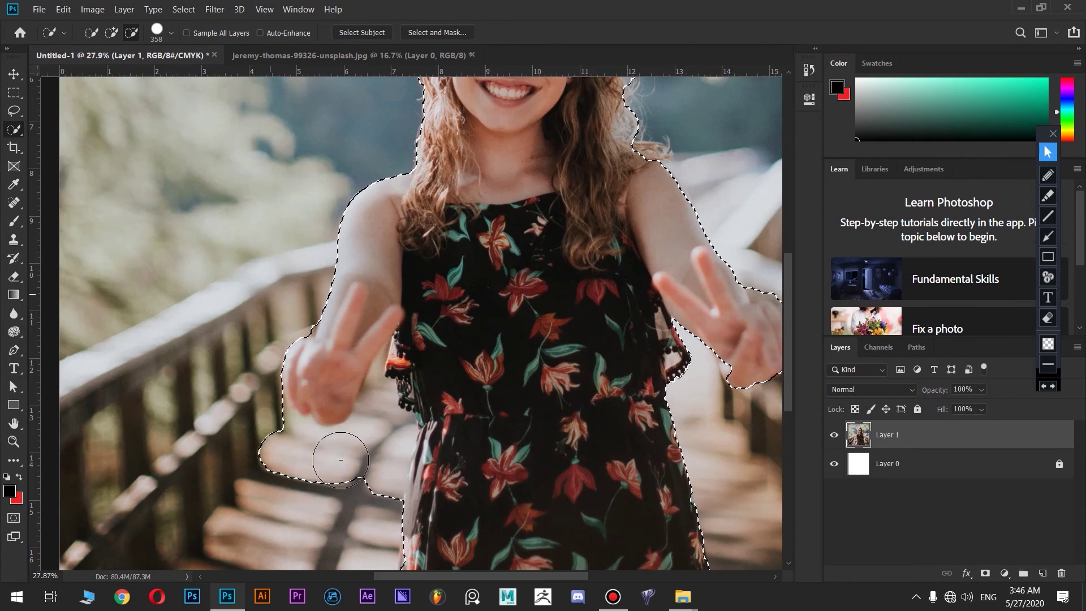
left_click(232, 459, "alt")
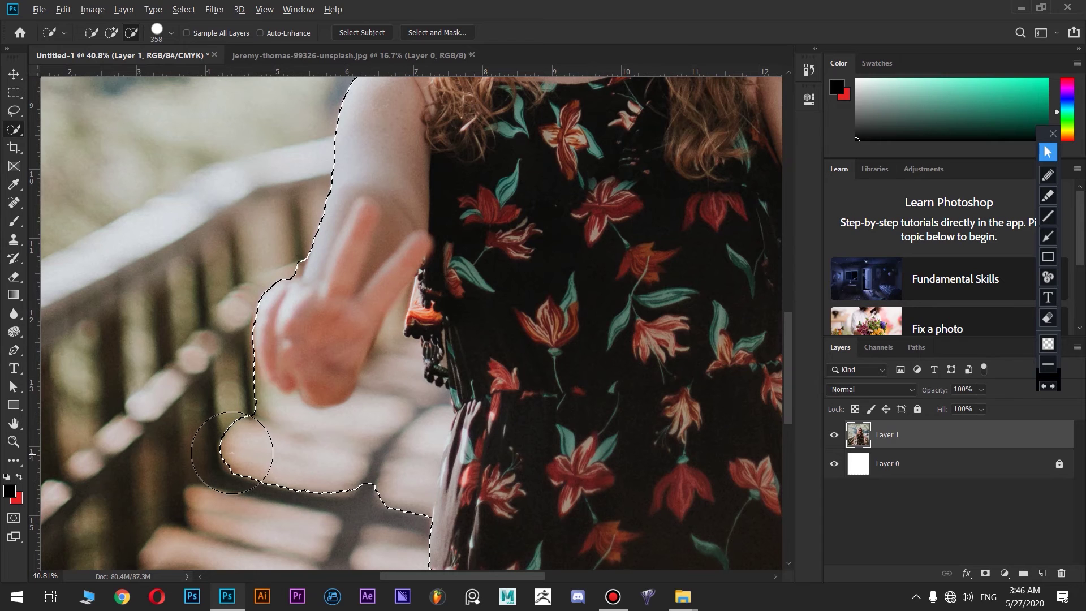
left_click(133, 33)
mouse_move(340, 472)
left_mouse_down()
mouse_move(272, 504)
mouse_move(258, 430)
mouse_move(230, 375)
mouse_move(230, 388)
left_mouse_up()
left_click(111, 32)
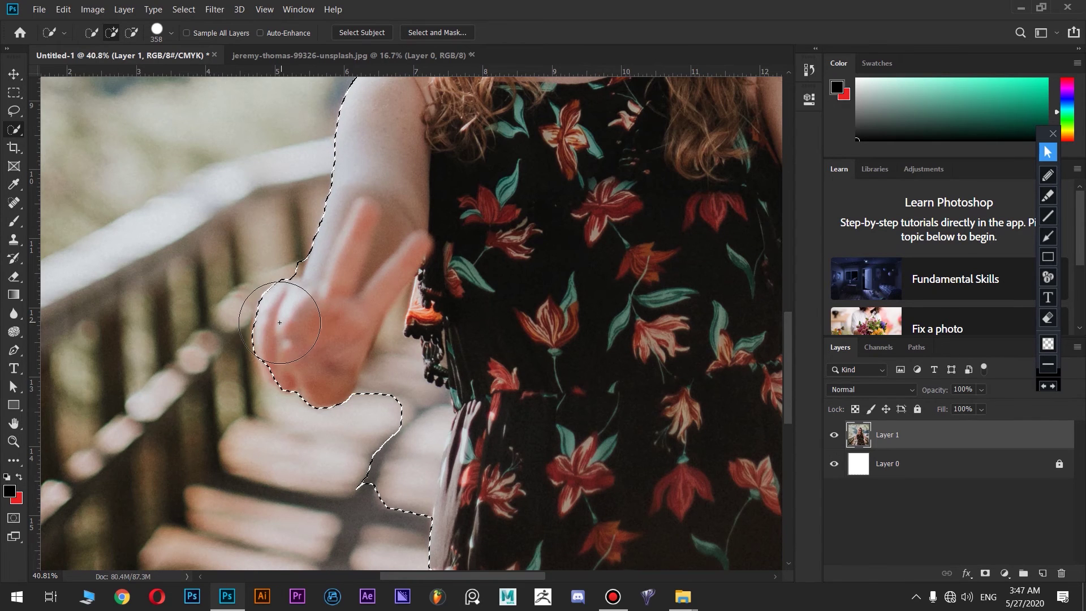
- Reduce the brush size to 175 and subtract the bridge floor strip below the raised hand, beside the dress skirt, from the selection
key("bracketleft")
key("bracketleft")
key("bracketleft")
key("bracketleft")
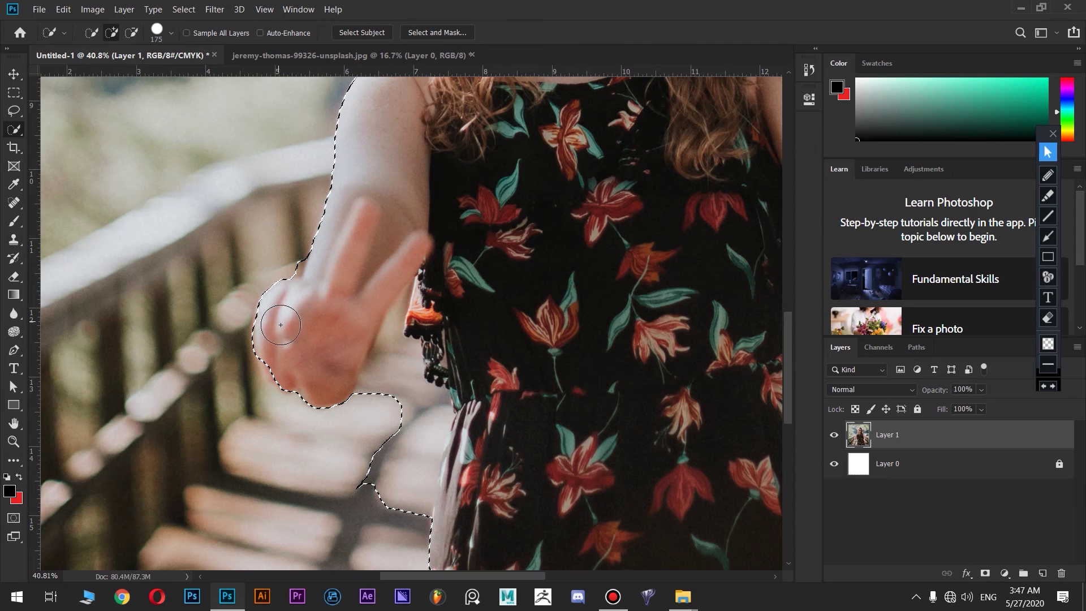
left_click_drag(391, 494, 384, 471)
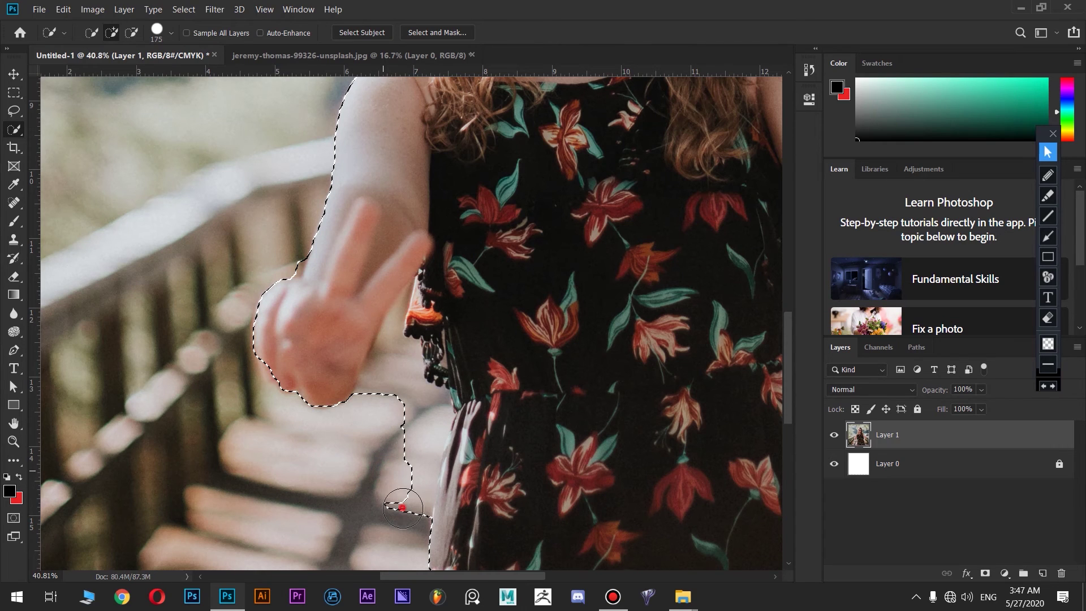
left_click(419, 431)
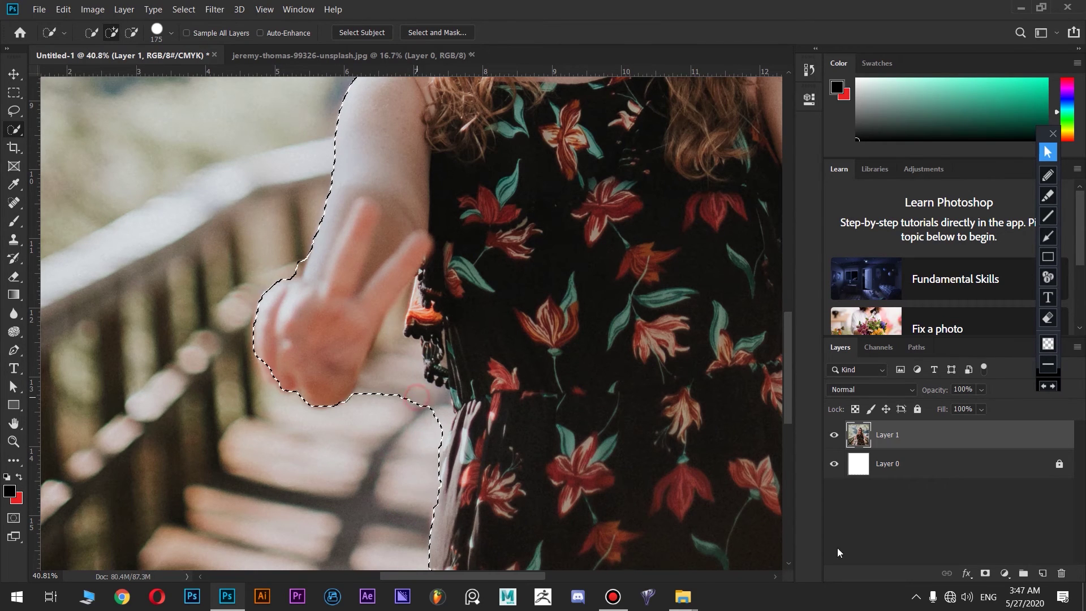
left_click(917, 597)
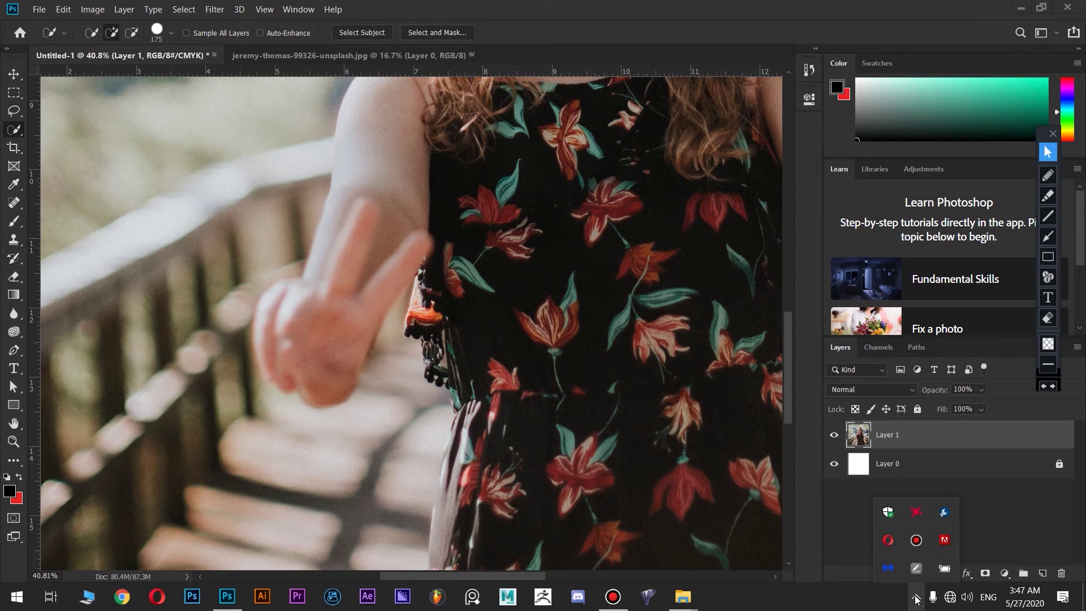
left_click(916, 597)
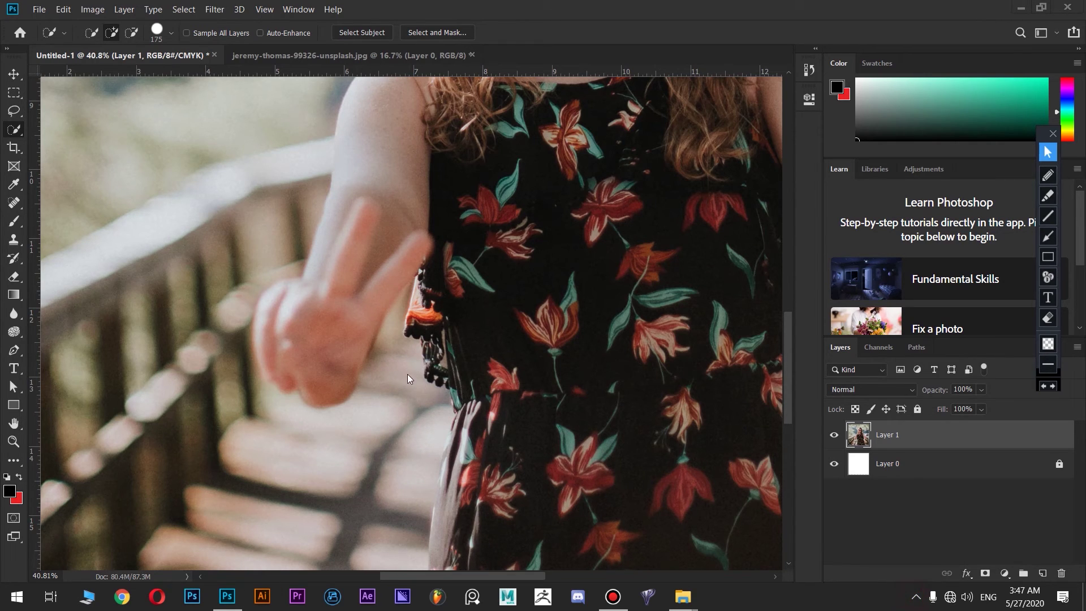
left_click(419, 357)
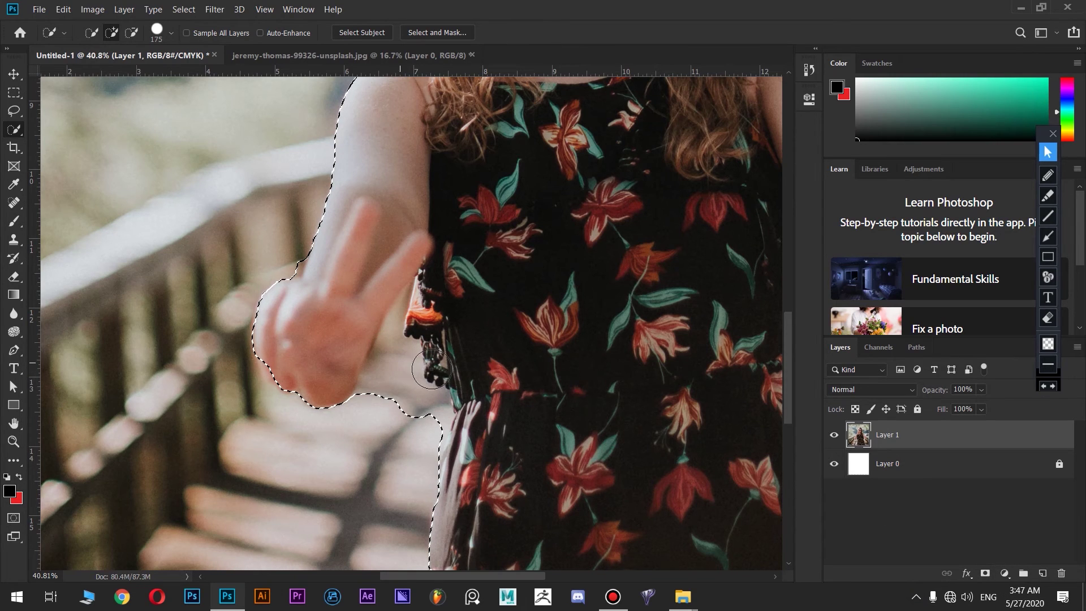
- Subtract the background gap between the raised hand and the dress's tassels and waist from the selection
left_click(378, 410)
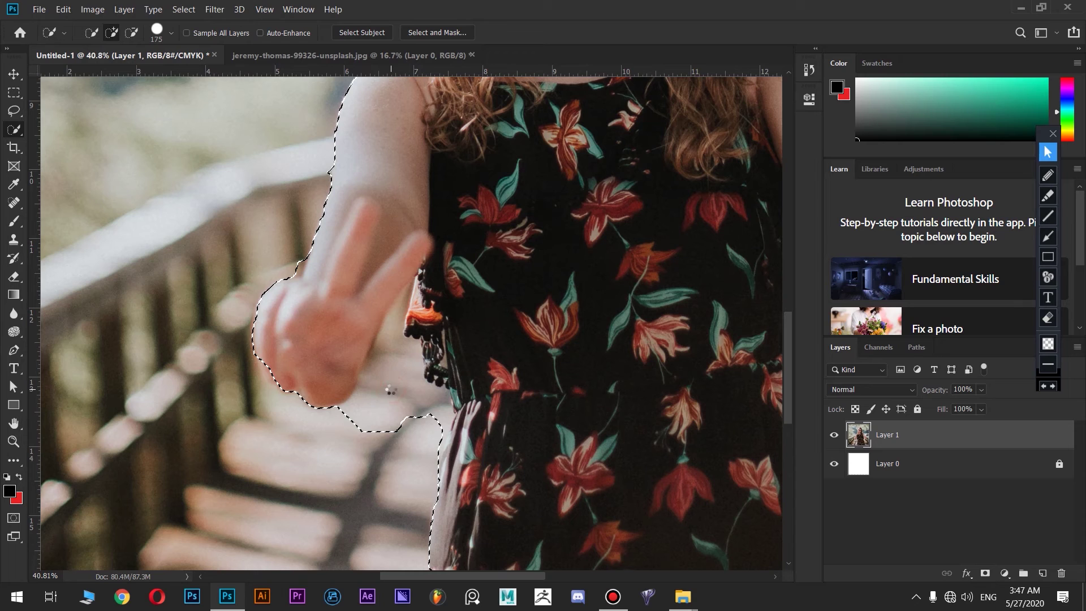
left_click(375, 417, "alt")
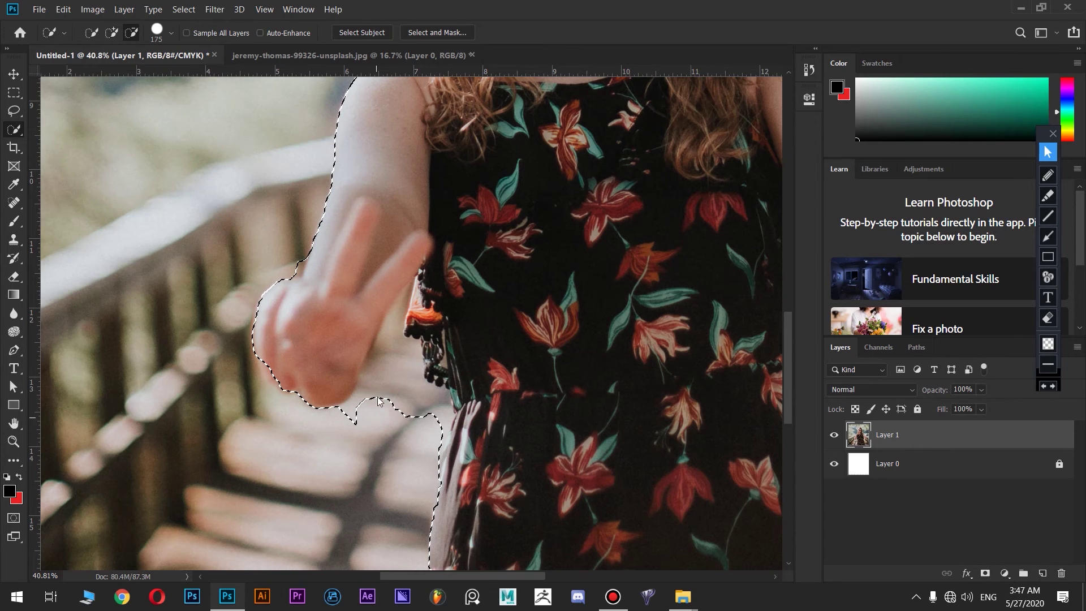
left_click(390, 368, "alt")
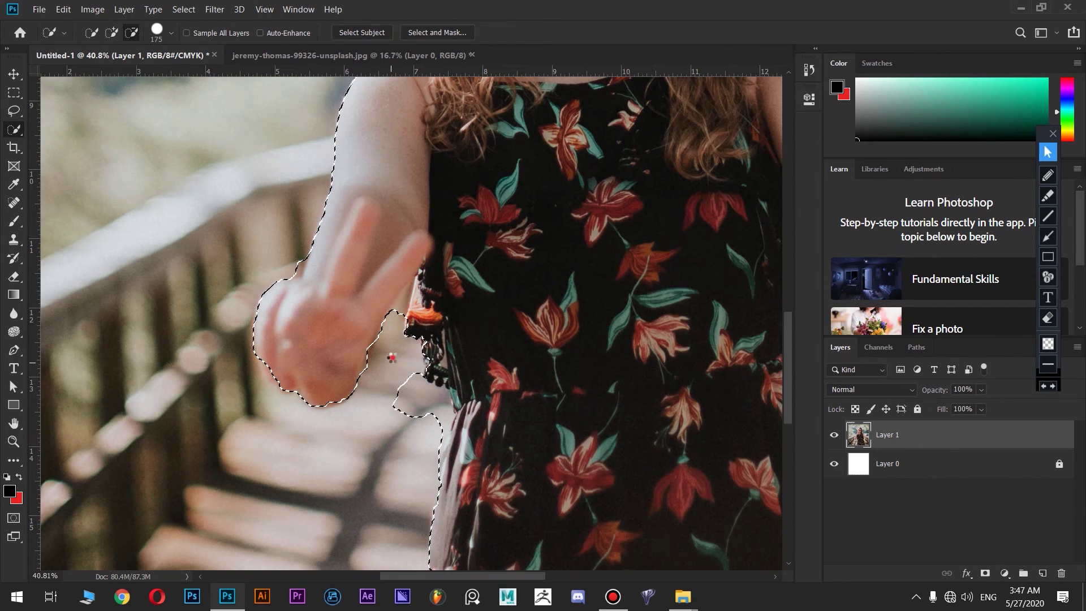
left_click(411, 396, "alt")
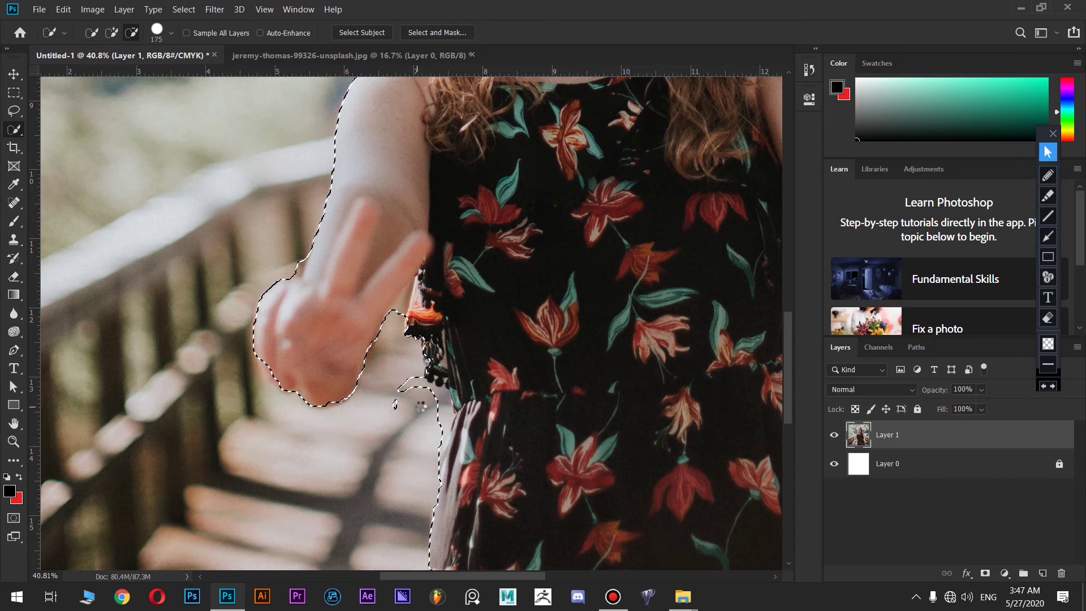
left_click(433, 404, "alt")
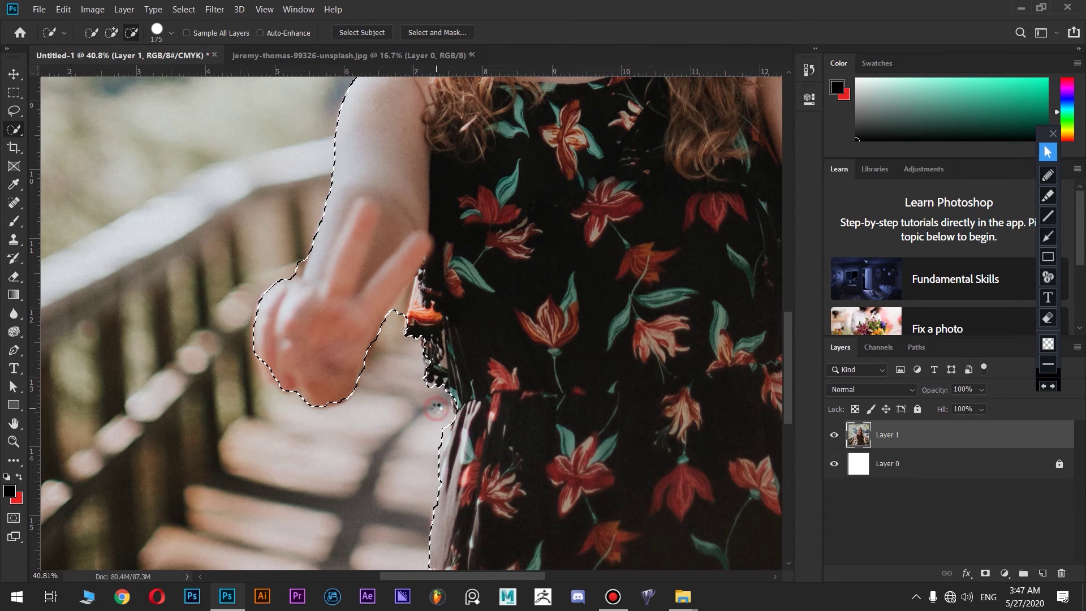
- Examine the selection outline around the skirt, both hands, the arms and the hair for missed or extra areas
scroll(396, 339, "down", 4)
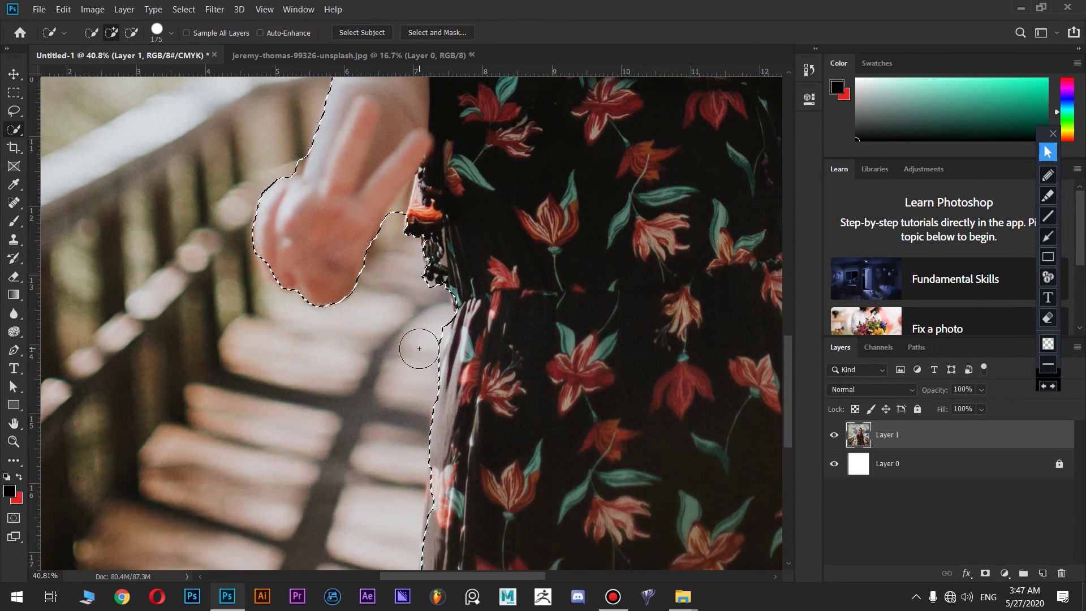
scroll(419, 349, "down", 2)
scroll(419, 350, "down", 4)
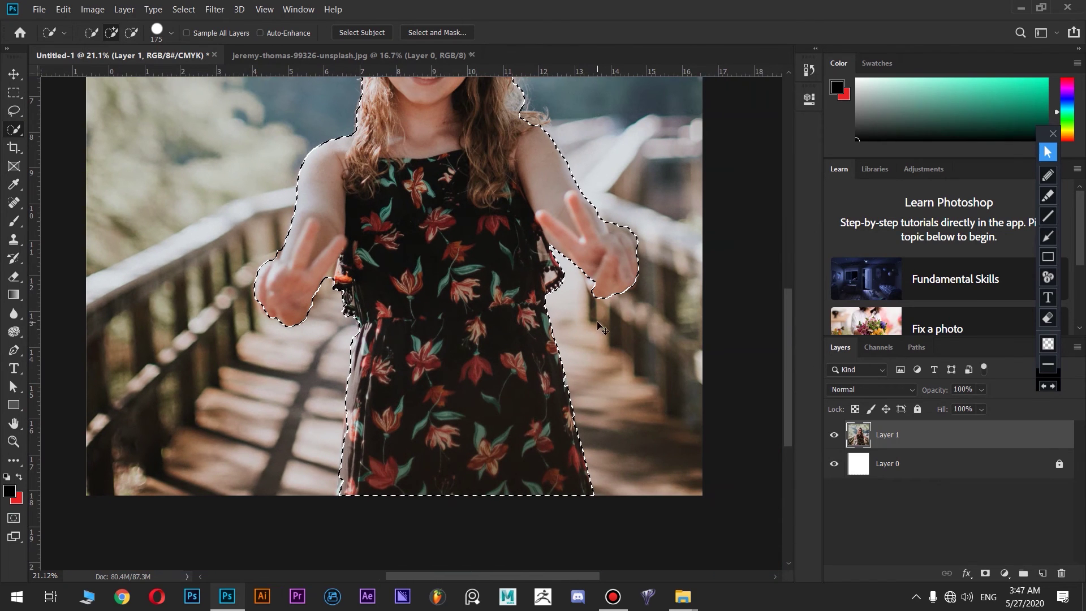
scroll(591, 240, "up", 5)
scroll(443, 226, "left", 2)
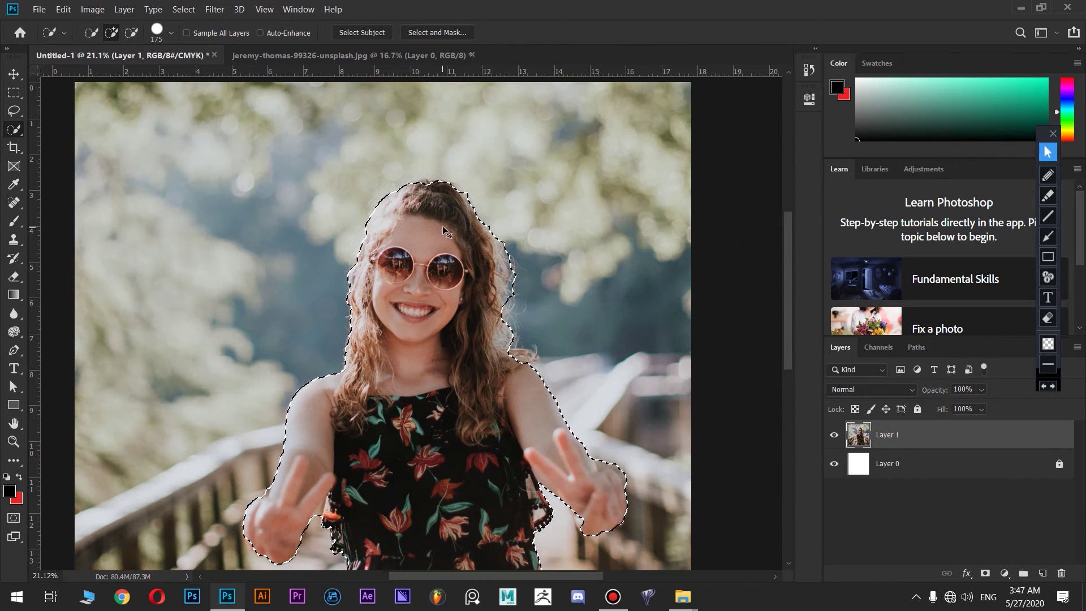
scroll(502, 199, "up", 7)
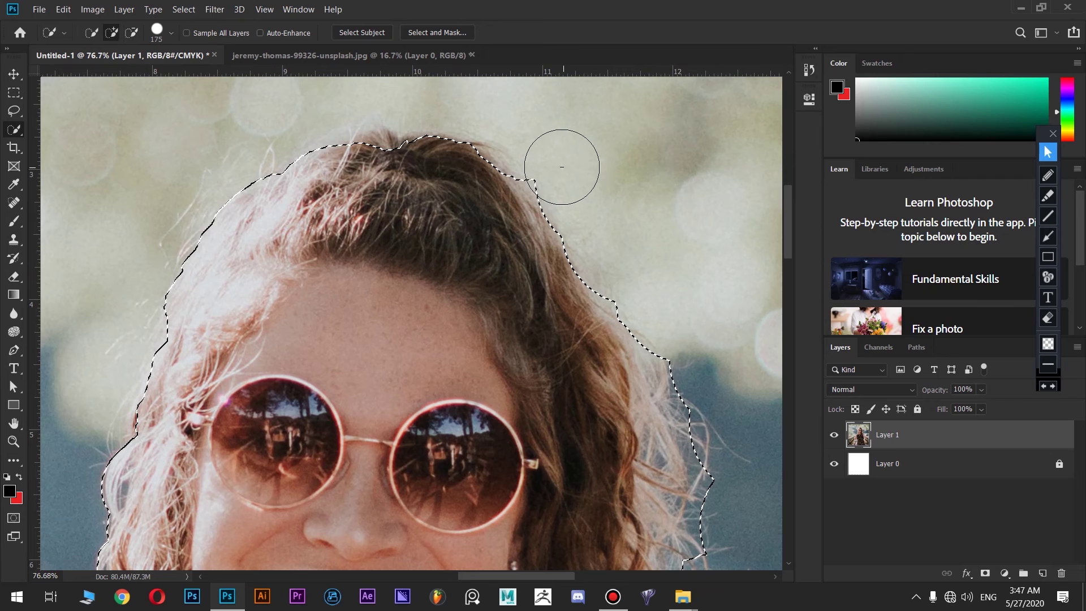
scroll(558, 167, "down", 6)
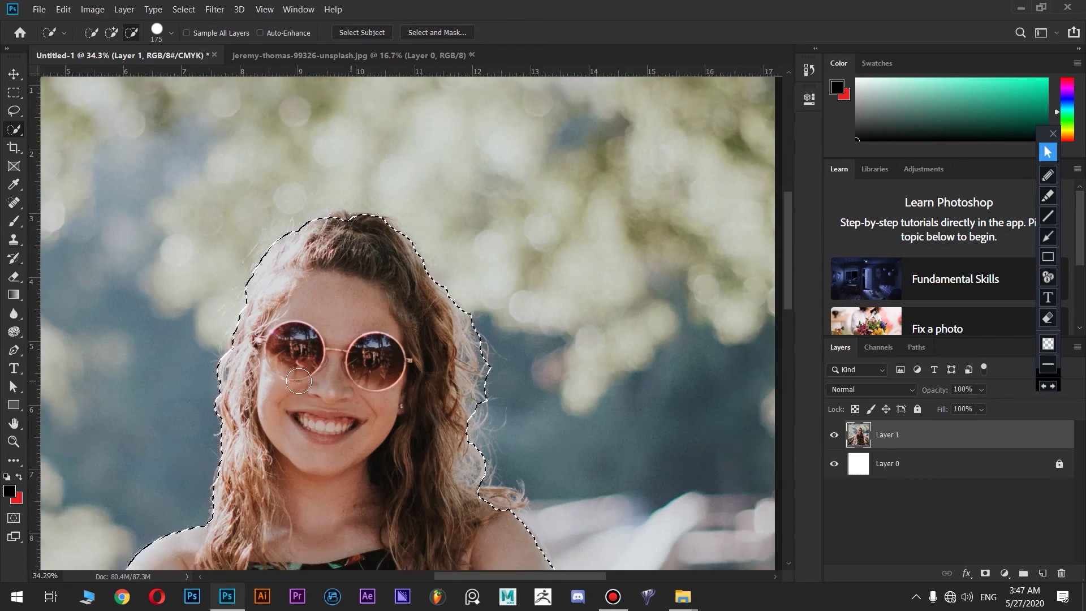
scroll(260, 413, "down", 7)
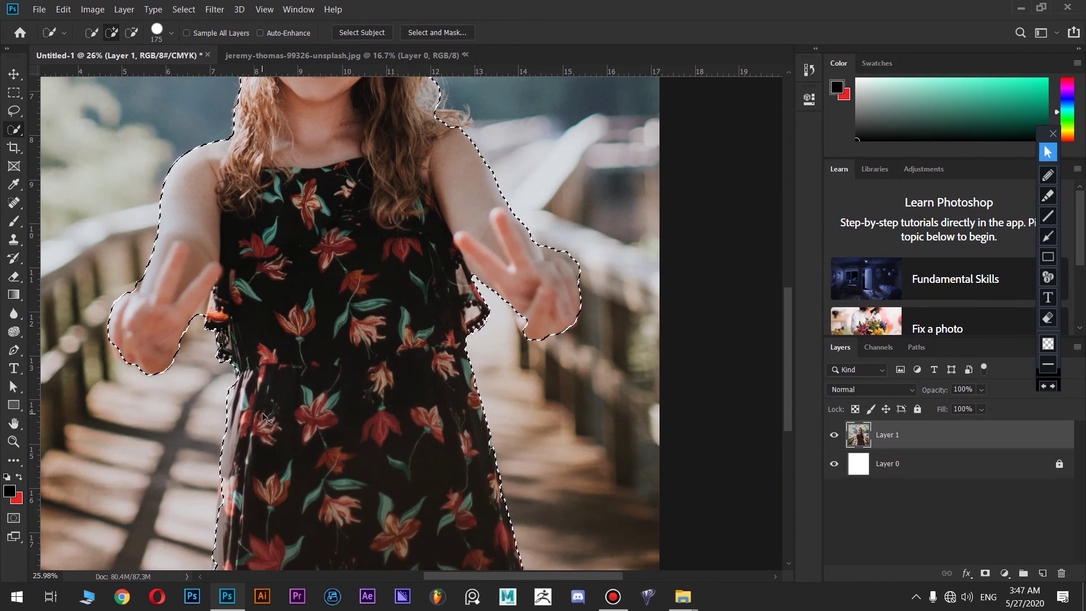
- With a brush size of 50, subtract the narrow background gap between the raised fingers and the orange trim of the dress
scroll(264, 417, "left", 3)
scroll(264, 417, "up", 2)
scroll(340, 418, "up", 6)
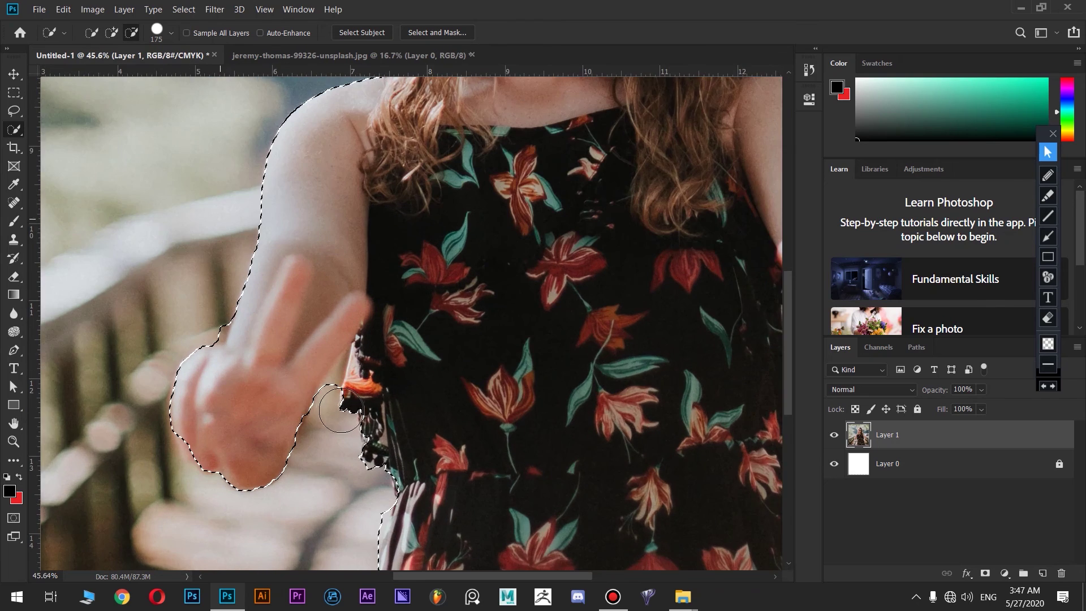
scroll(328, 400, "up", 1)
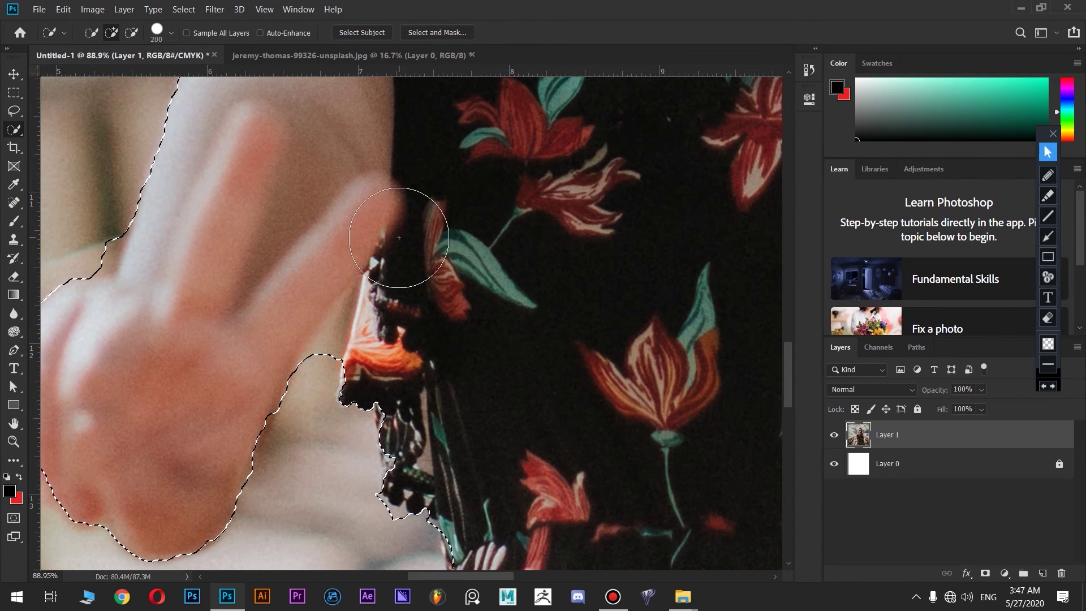
key("bracketright")
key("bracketright")
key("bracketright")
key("bracketright")
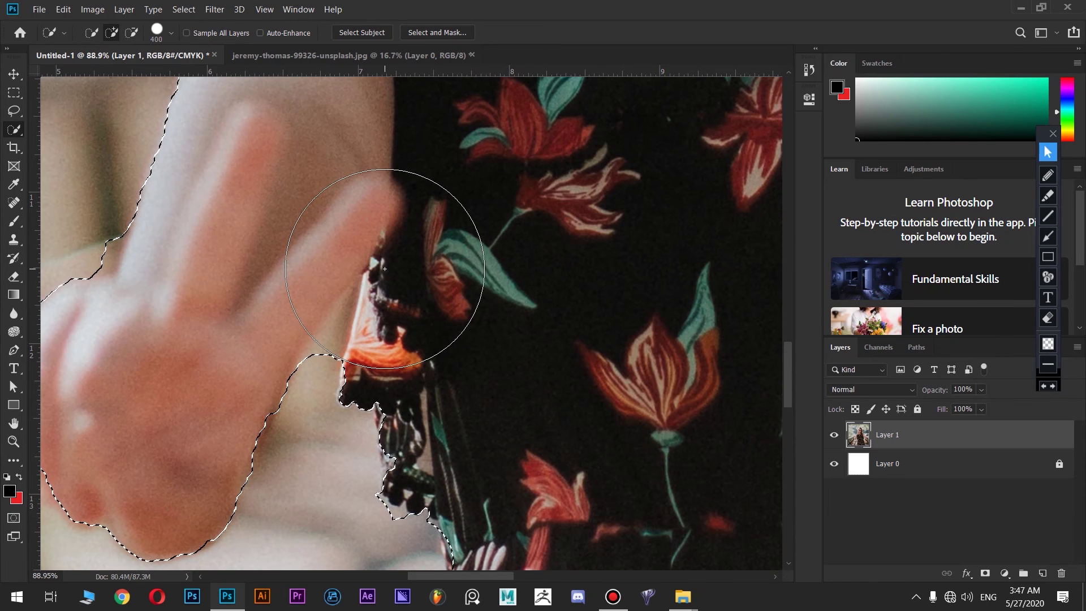
key("bracketleft")
key("bracketleft")
key("bracketleft")
key("bracketleft")
key("bracketleft")
key("bracketleft")
key("bracketleft")
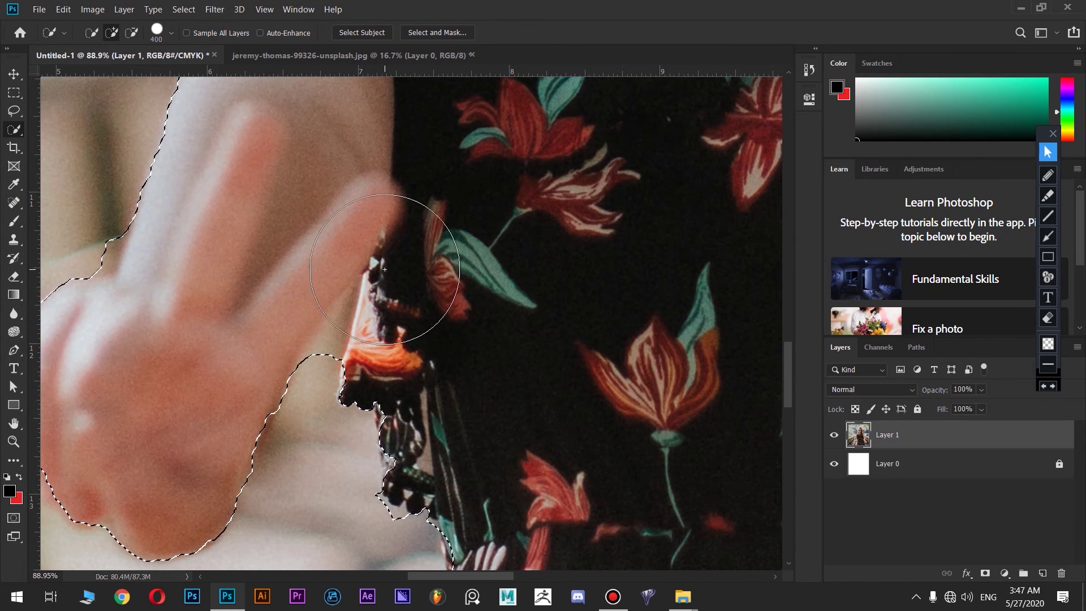
key("bracketleft")
key("bracketleft")
key("bracketleft")
key("bracketleft")
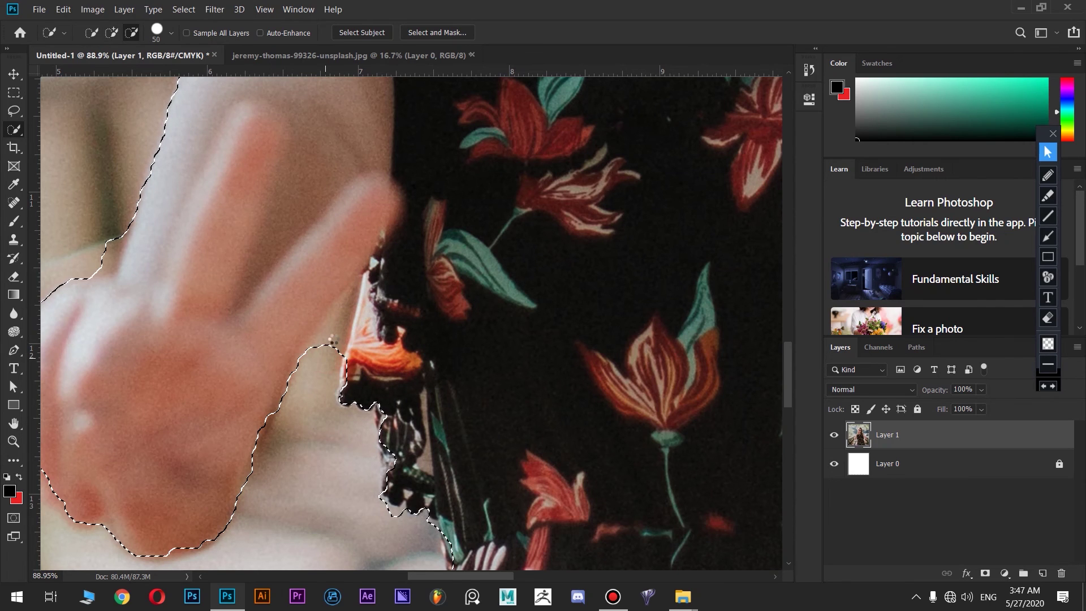
left_click_drag(325, 358, 343, 317)
scroll(344, 316, "down", 3)
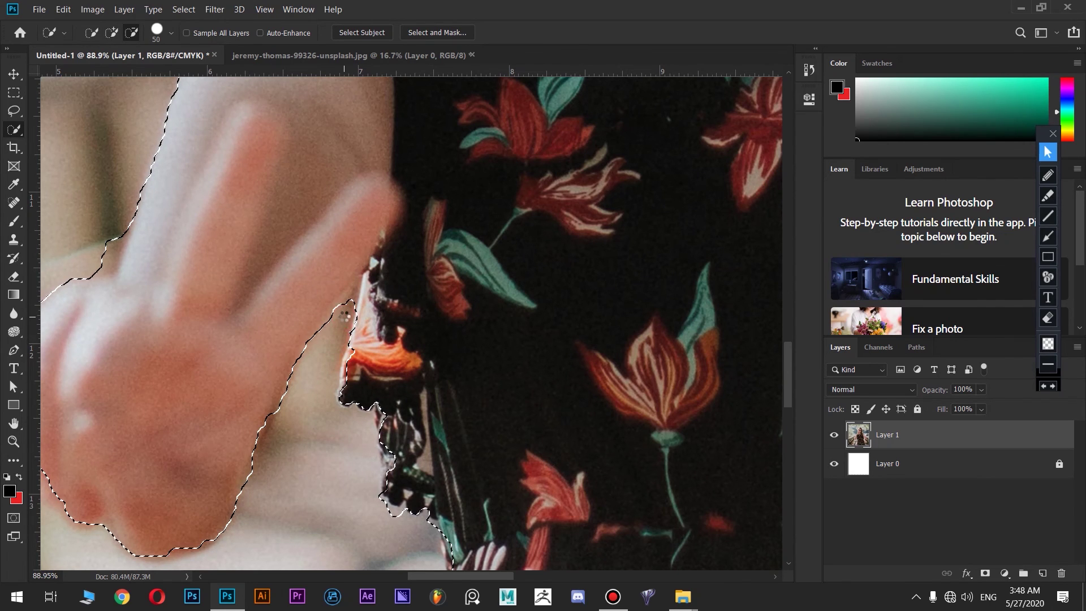
scroll(349, 326, "down", 4)
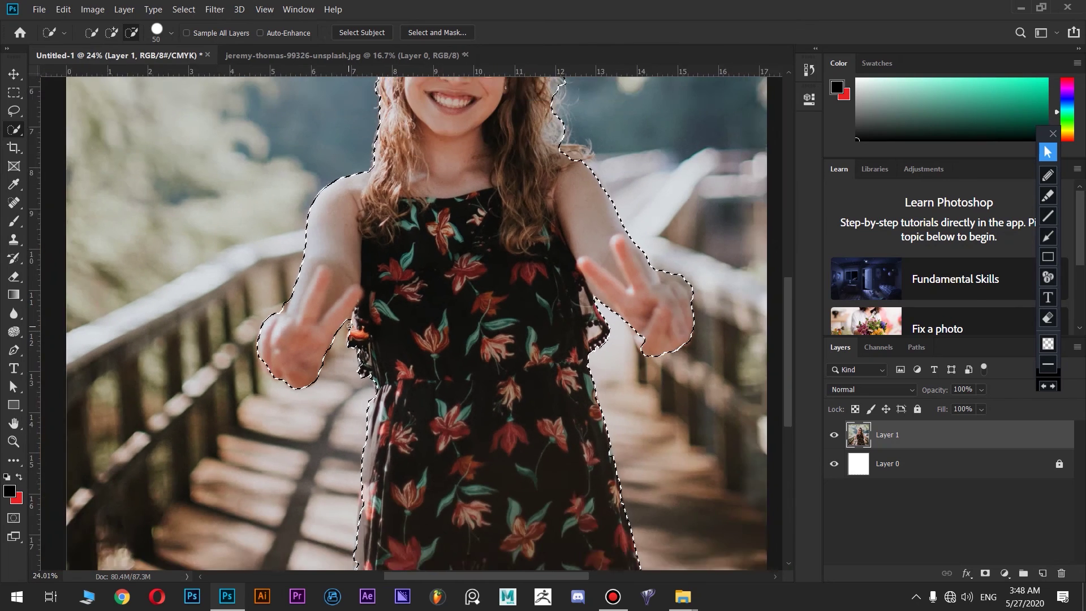
scroll(460, 314, "up", 1)
scroll(460, 314, "up", 1)
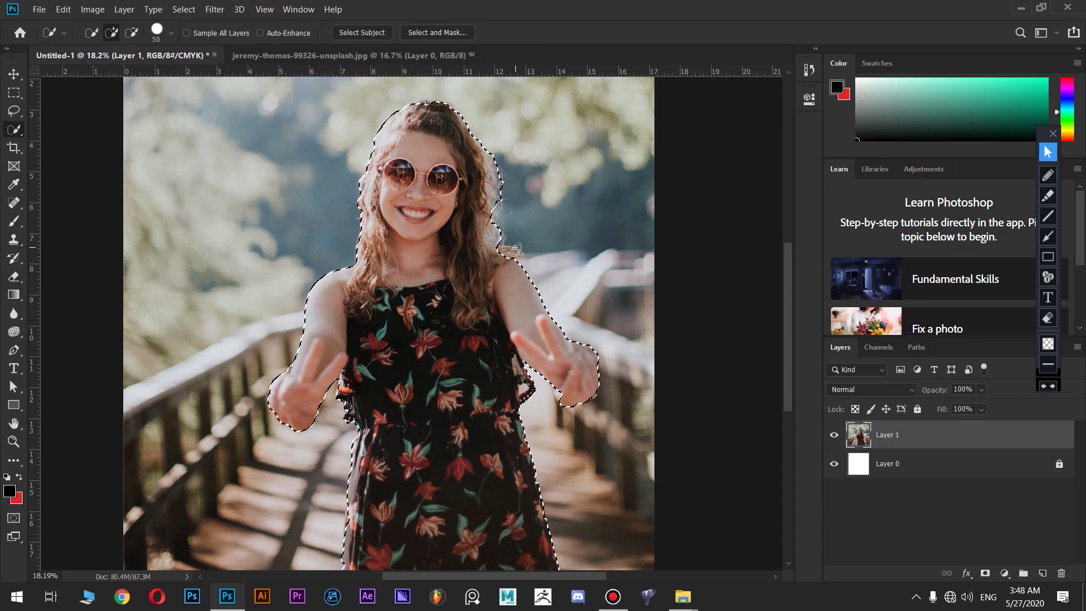
mouse_move(618, 602)
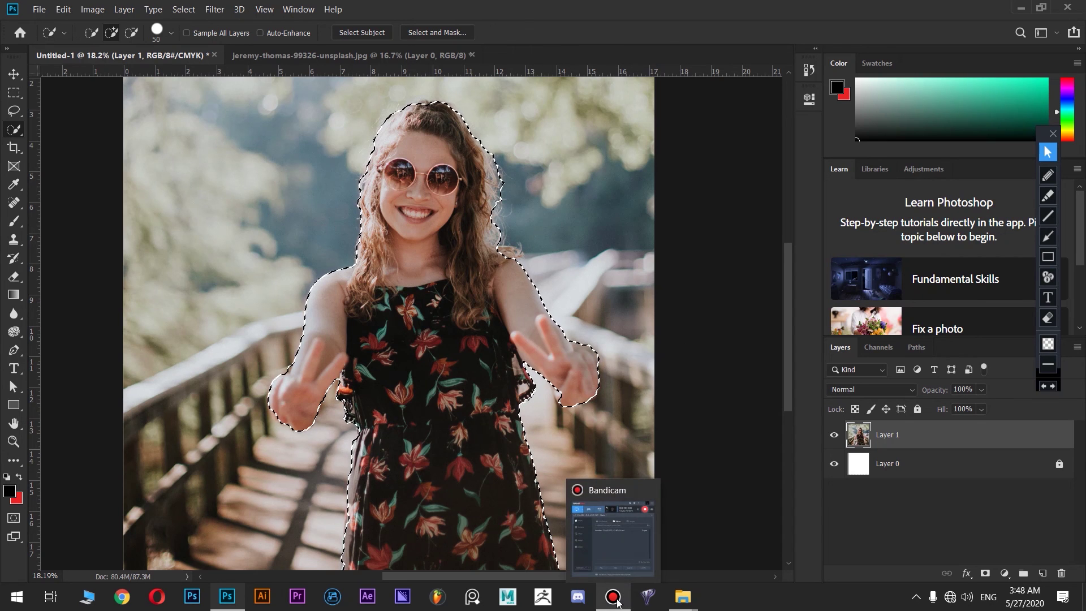